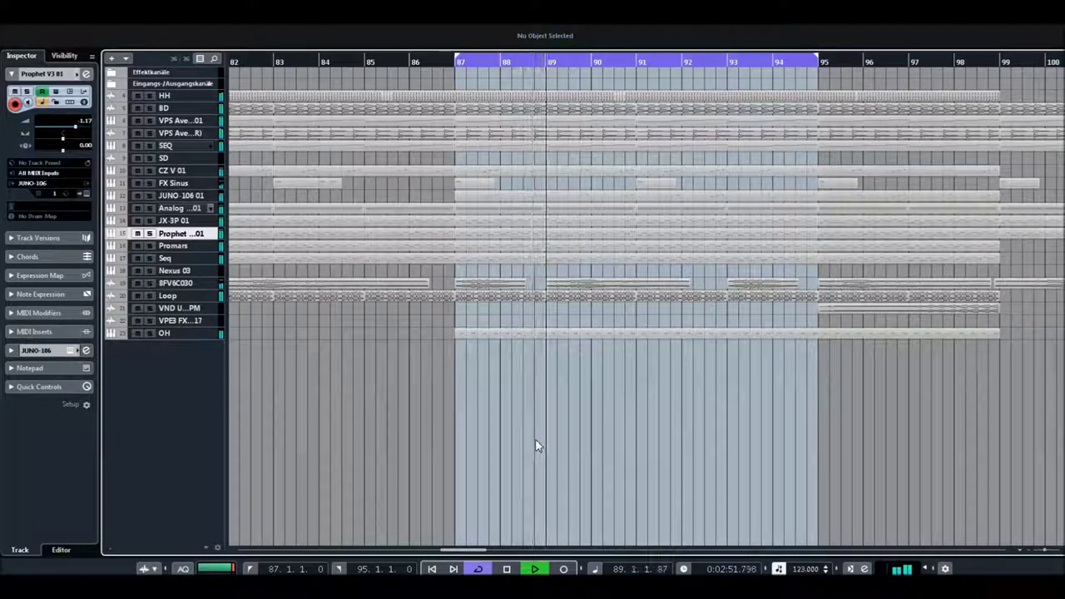
# - Stop the looping playback near bar 89 and solo the VPS Avenger 01 track
pyautogui.press('space')
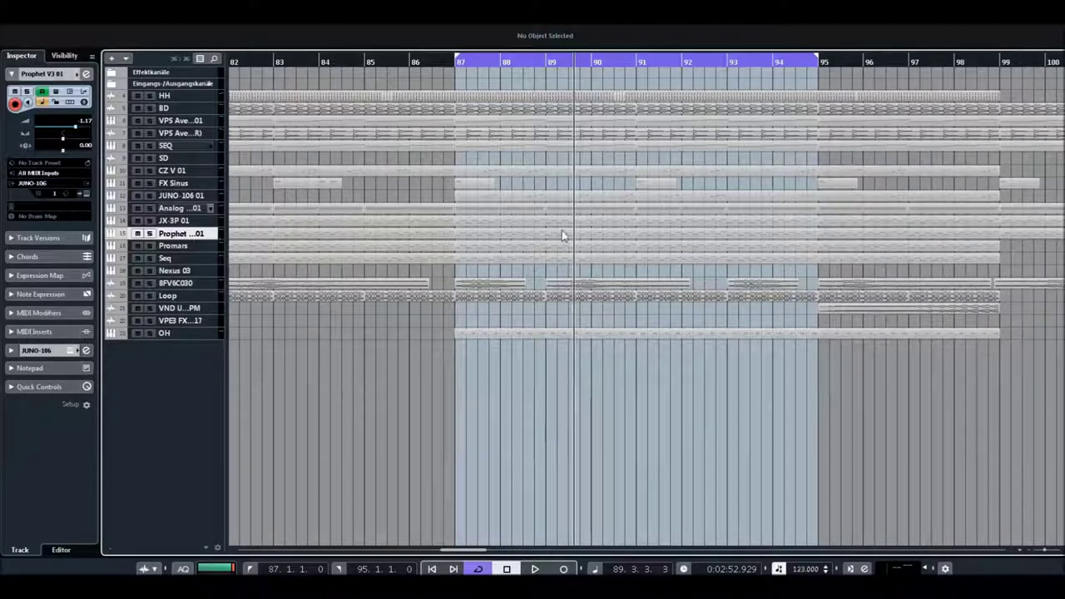
pyautogui.click(149, 121)
# - Return to bar 87 and open VPS Avenger 01's instrument, showing the SQ Nu Electro 1 preset
pyautogui.click(460, 69)
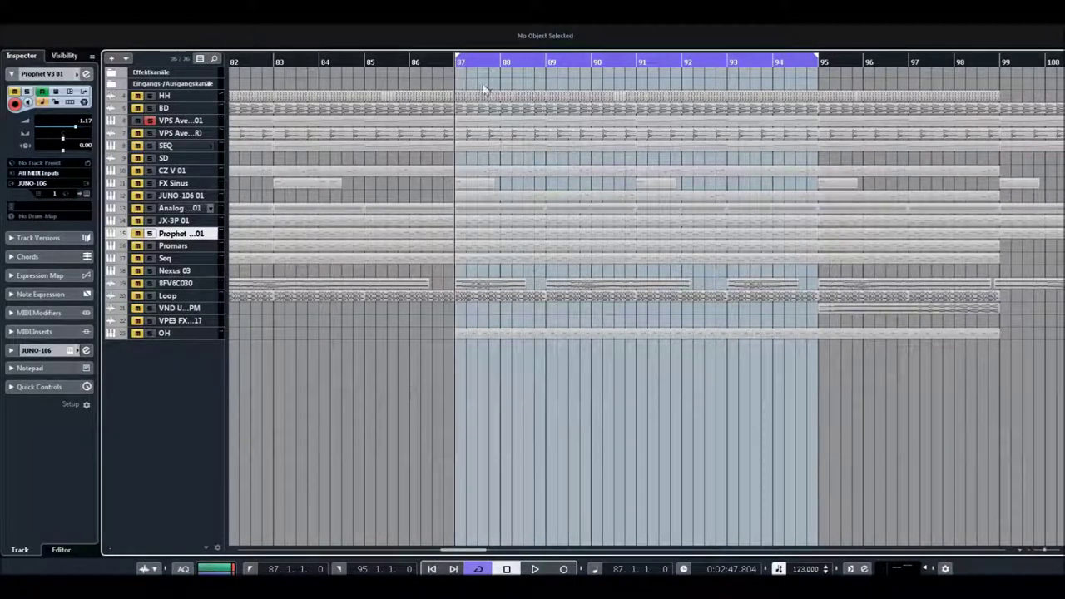
pyautogui.click(178, 122)
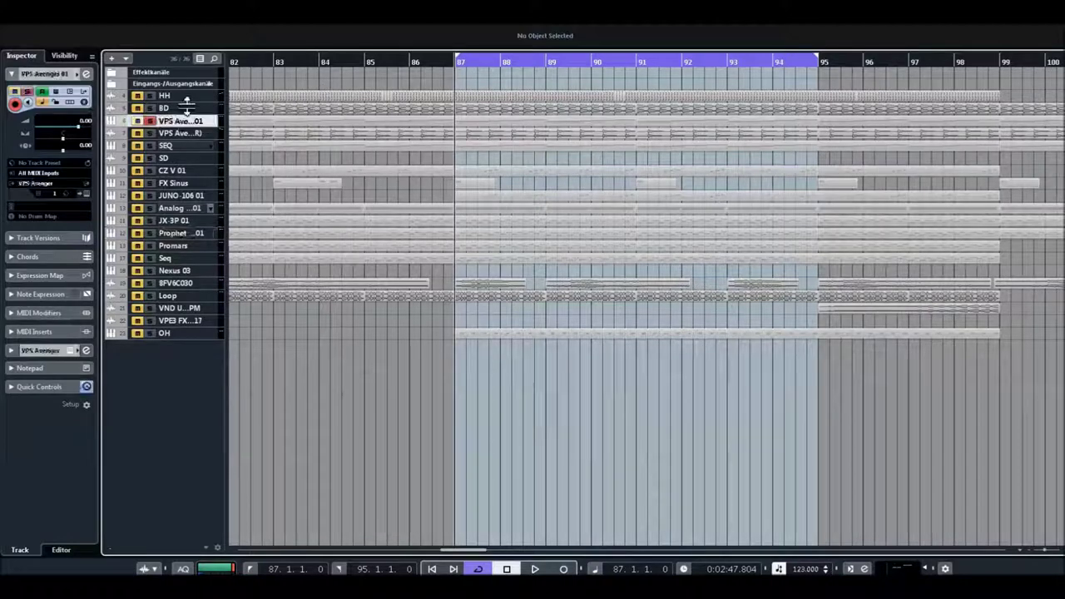
pyautogui.click(86, 196)
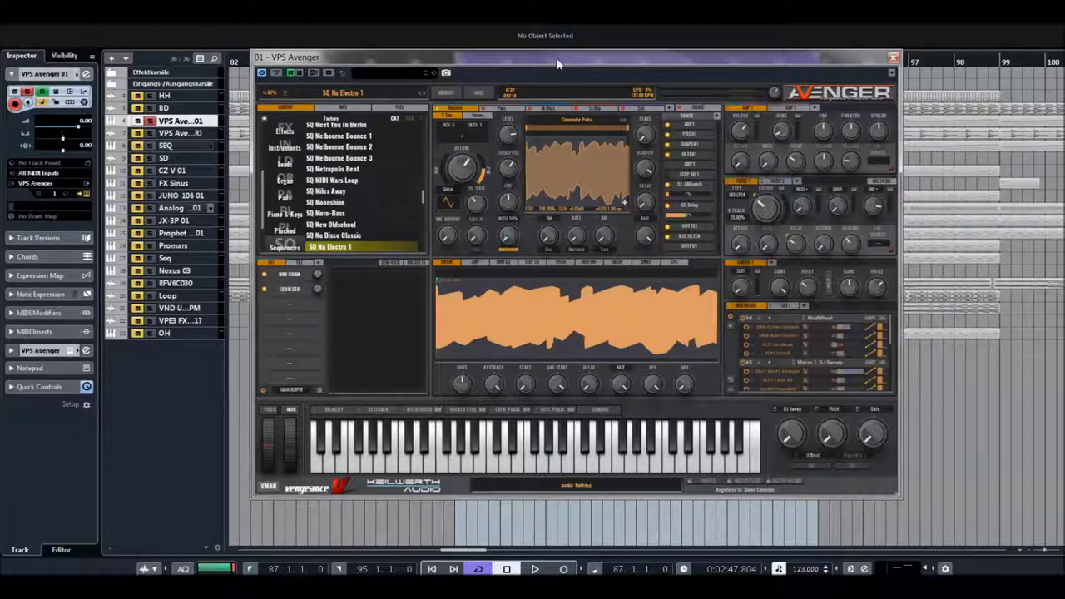
# - Move the VPS Avenger window right, play a note of SQ Nu Electro 1, and close it
pyautogui.moveTo(556, 65)
pyautogui.mouseDown()
pyautogui.moveTo(565, 63)
pyautogui.moveTo(535, 62)
pyautogui.mouseUp()
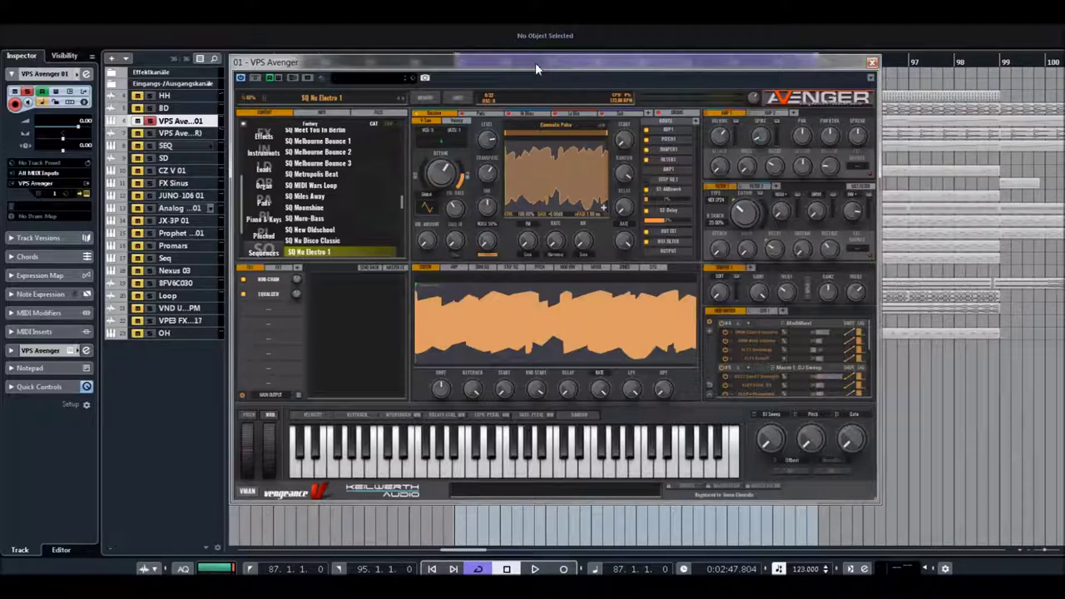
pyautogui.moveTo(535, 63); pyautogui.dragTo(613, 59)
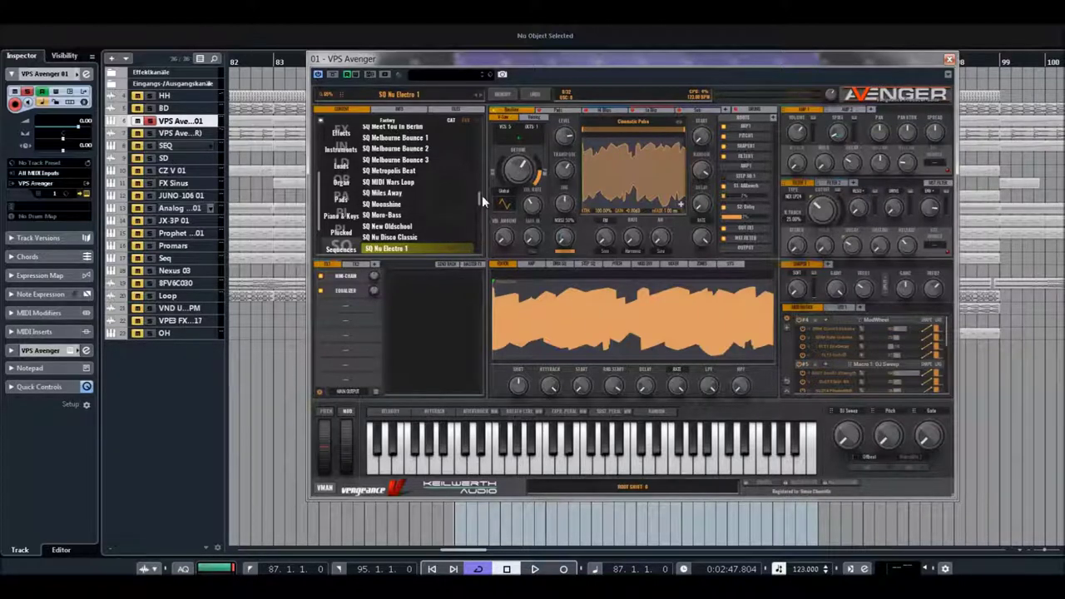
pyautogui.scroll(-1, 477, 196)
pyautogui.scroll(-3, 477, 196)
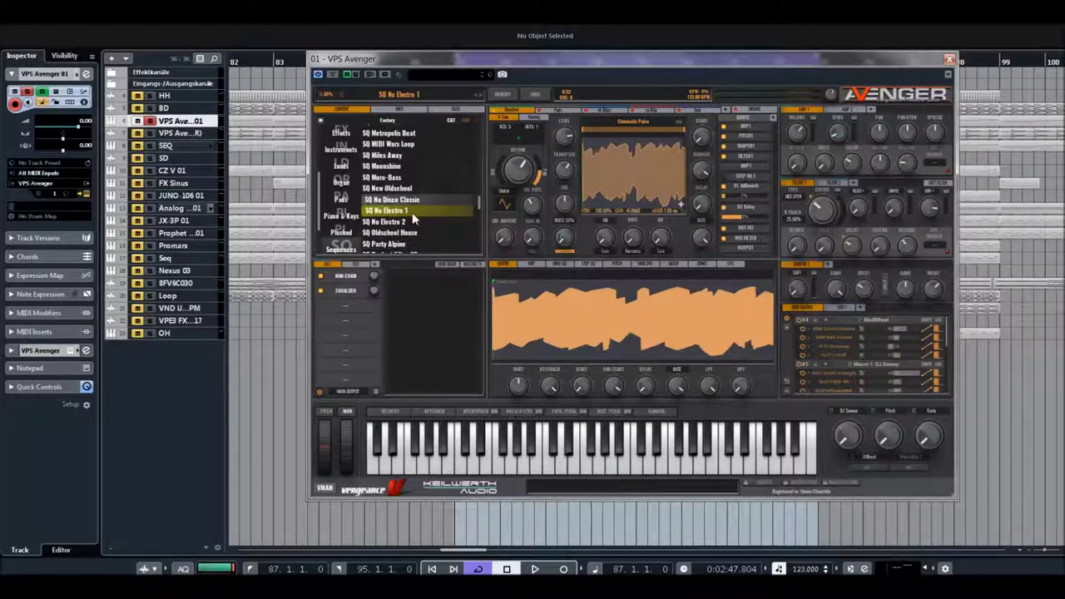
pyautogui.click(526, 469)
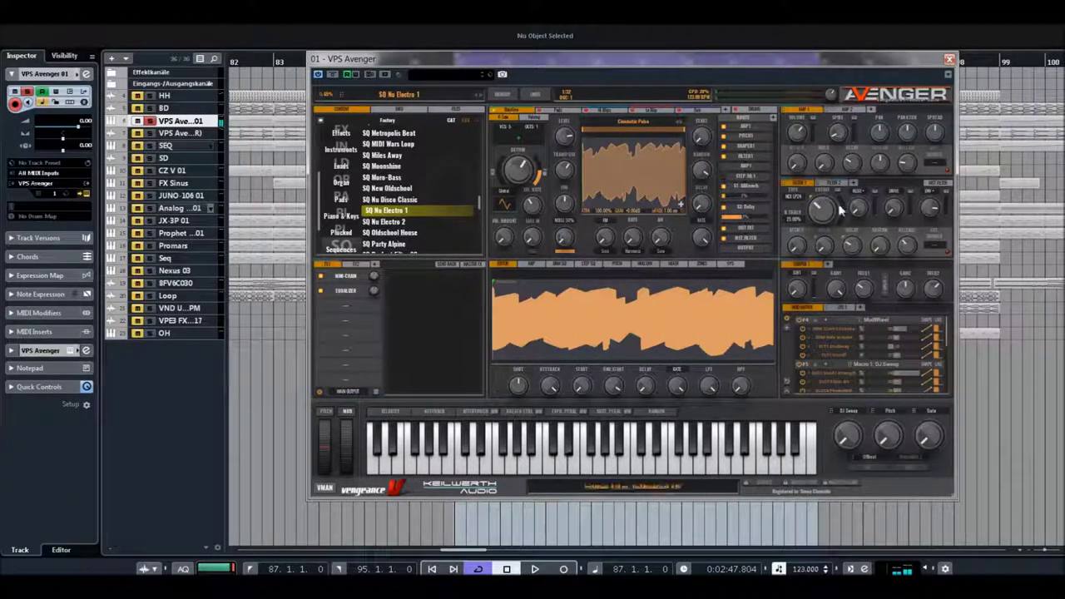
pyautogui.click(950, 59)
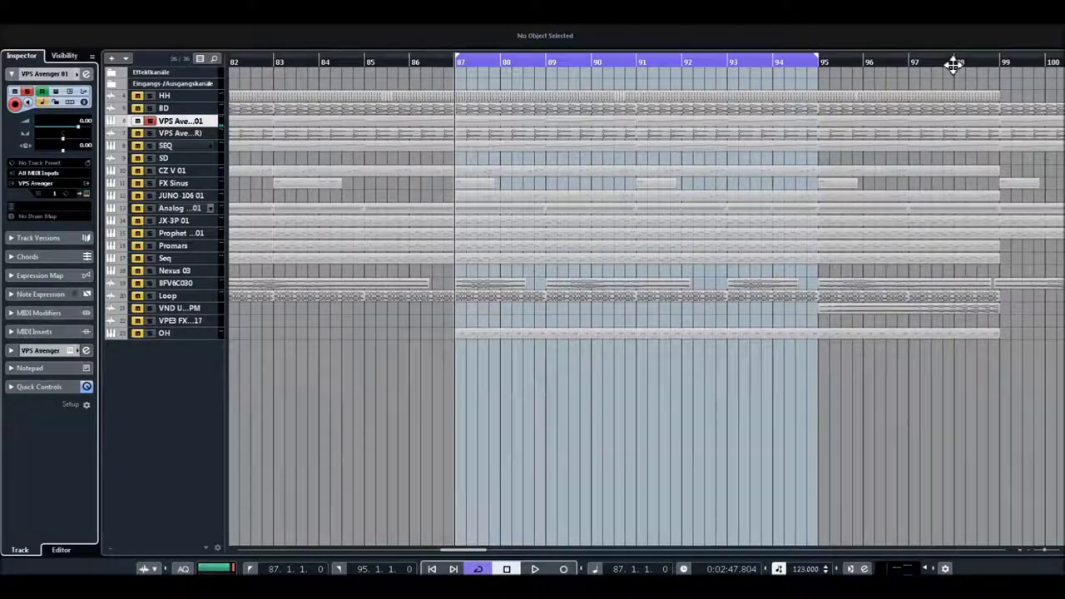
# - Play and stop the bar 87 loop twice, with VPS Avenger R selected the second time, then select SEQ
pyautogui.press('space')
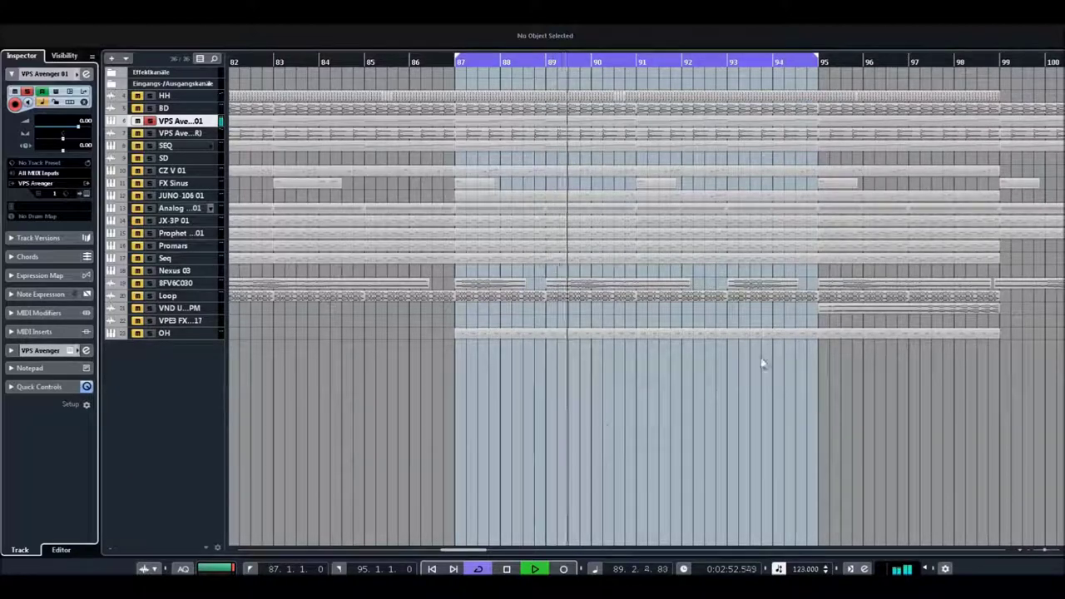
pyautogui.press('space')
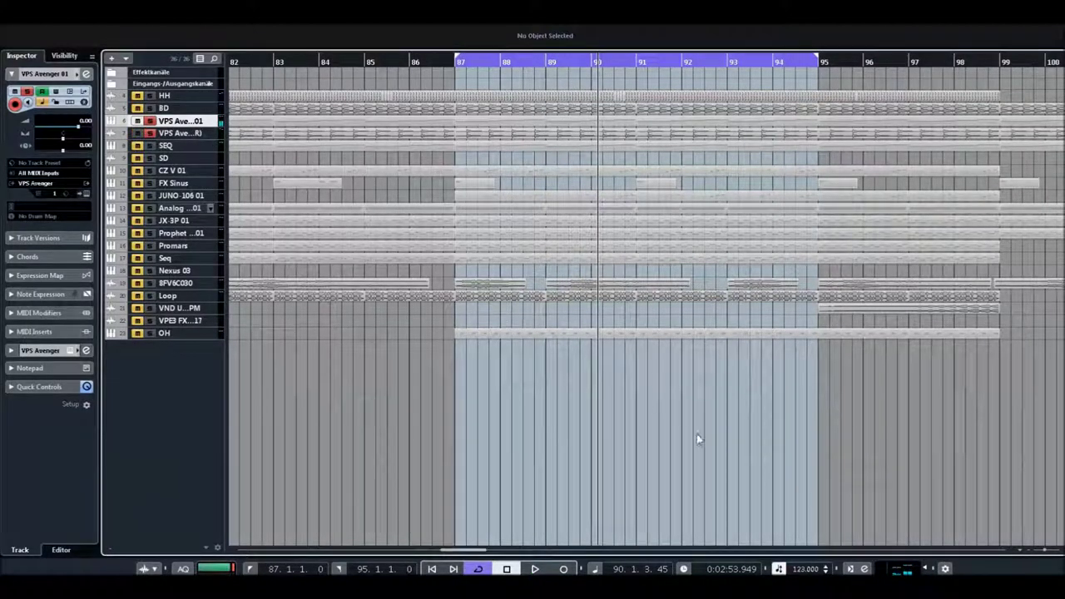
pyautogui.click(200, 133)
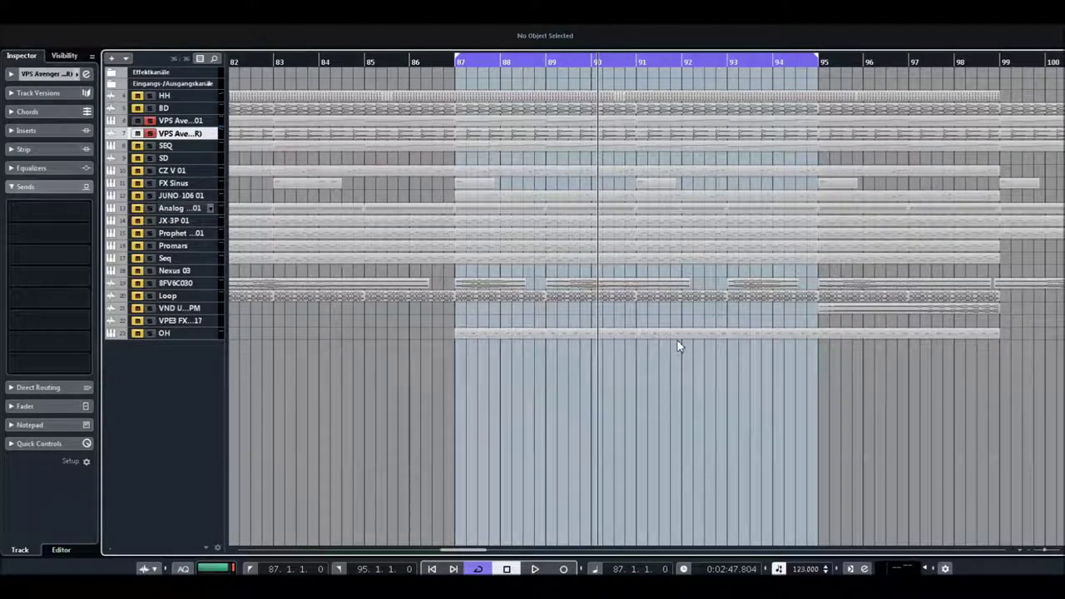
pyautogui.press('space')
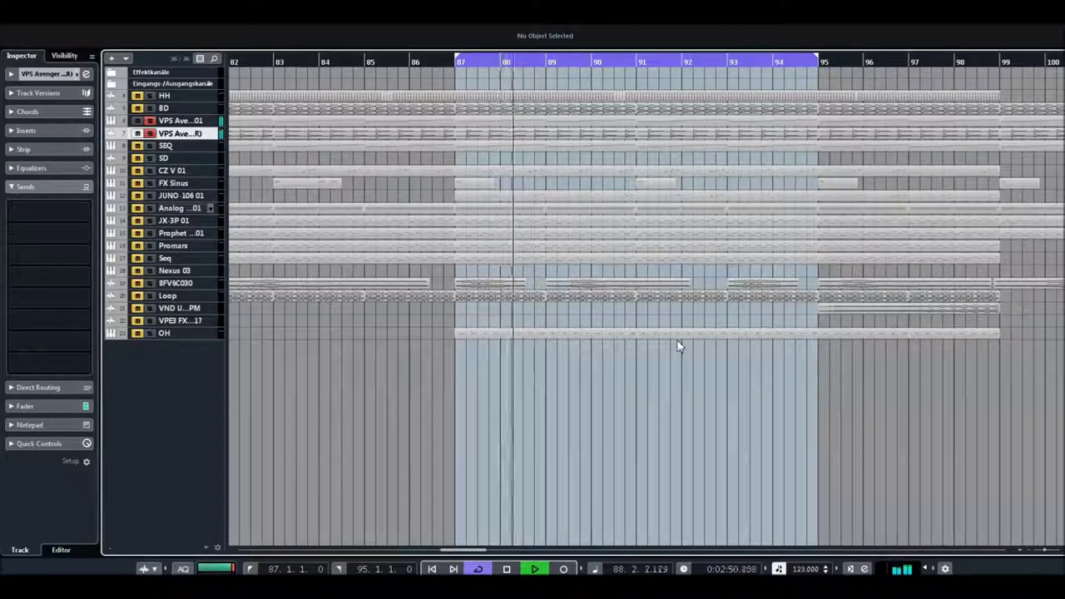
pyautogui.press('space')
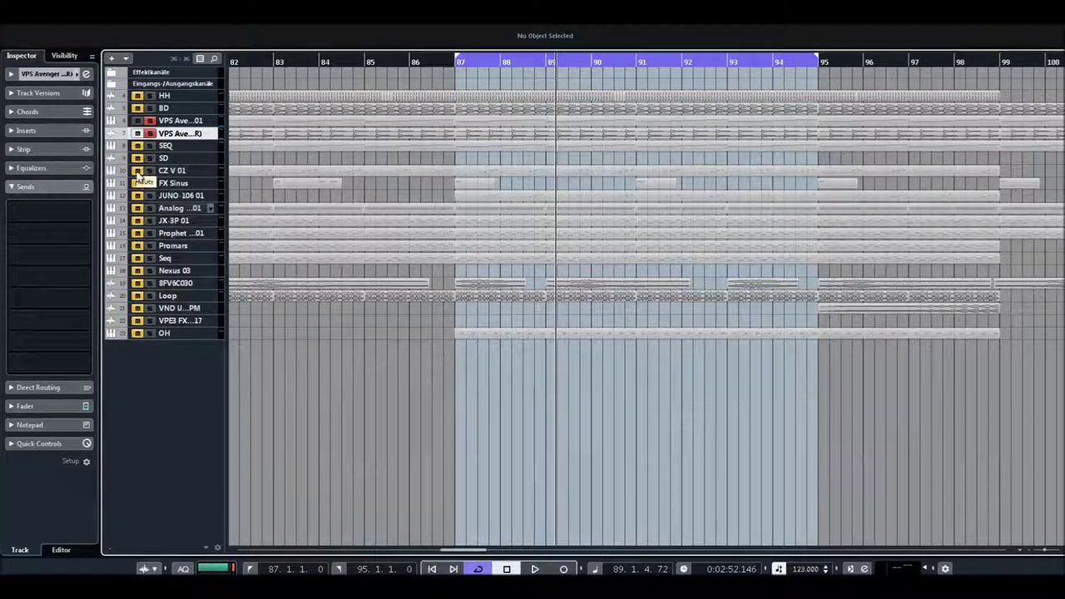
pyautogui.click(165, 147)
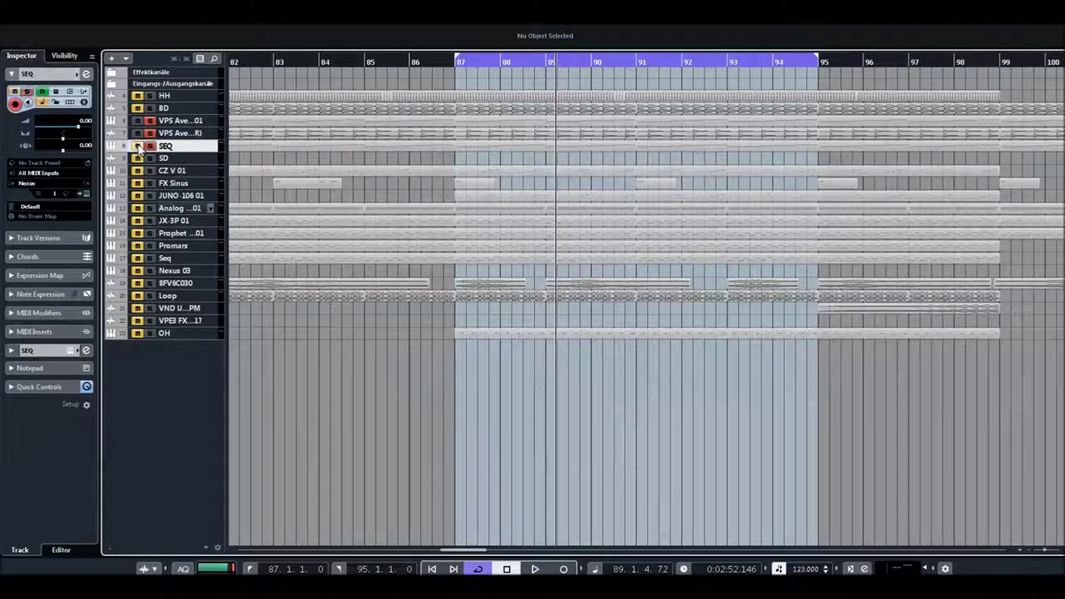
# - View the SEQ track's Nexus instrument on AR Cursed, close it, and restart the loop
pyautogui.click(87, 196)
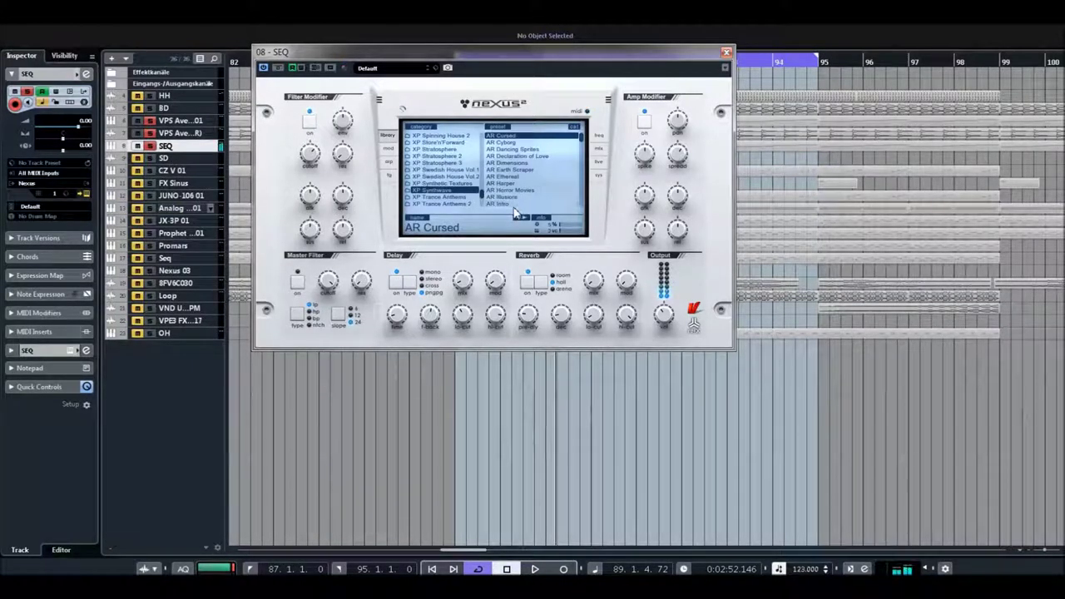
pyautogui.click(726, 54)
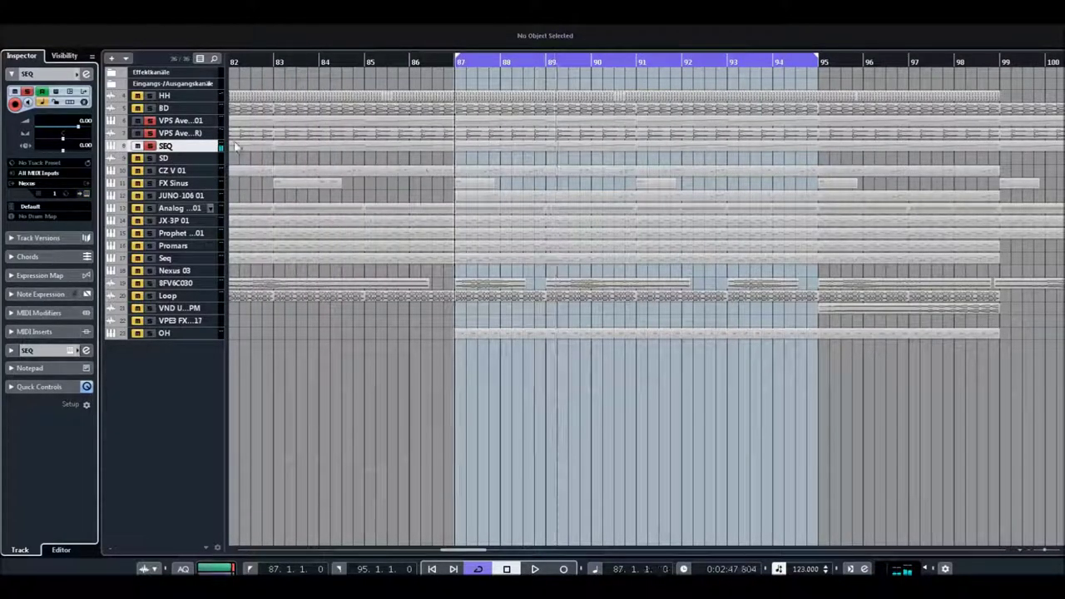
pyautogui.press('space')
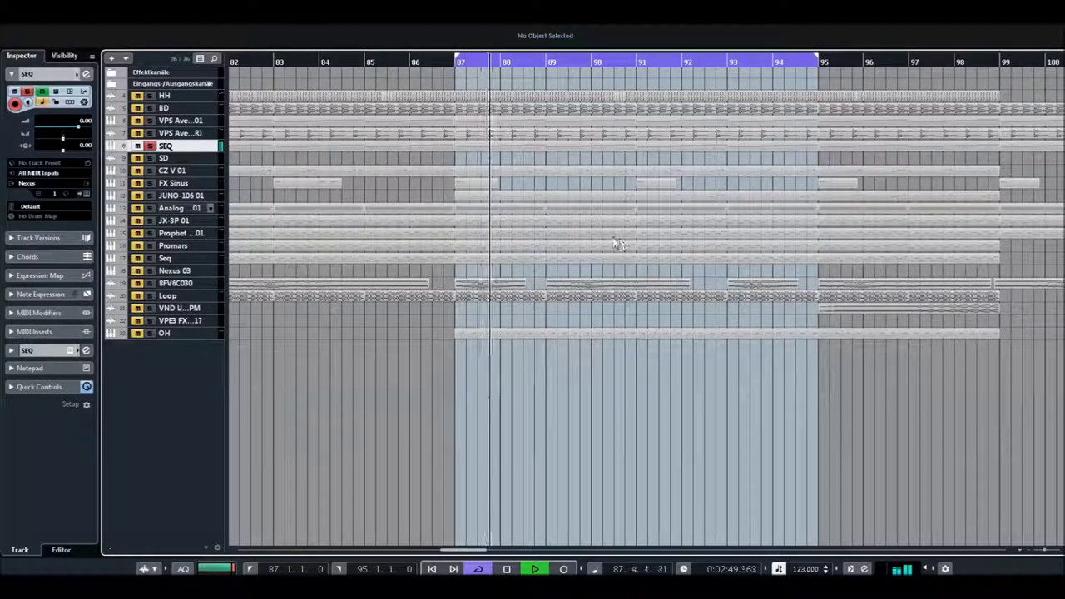
# - In the SEQ part's Key Editor, lower all note velocities and boost the bar-89 note, then stop playback
pyautogui.click(507, 150)
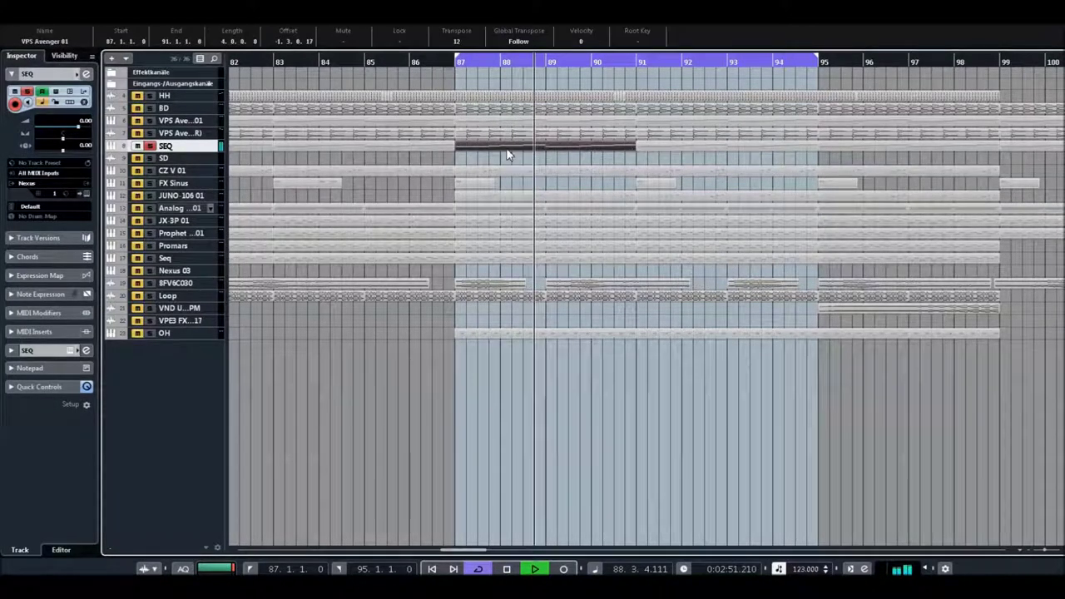
pyautogui.doubleClick(506, 153)
pyautogui.moveTo(166, 489)
pyautogui.mouseDown()
pyautogui.moveTo(760, 506)
pyautogui.moveTo(739, 498)
pyautogui.mouseUp()
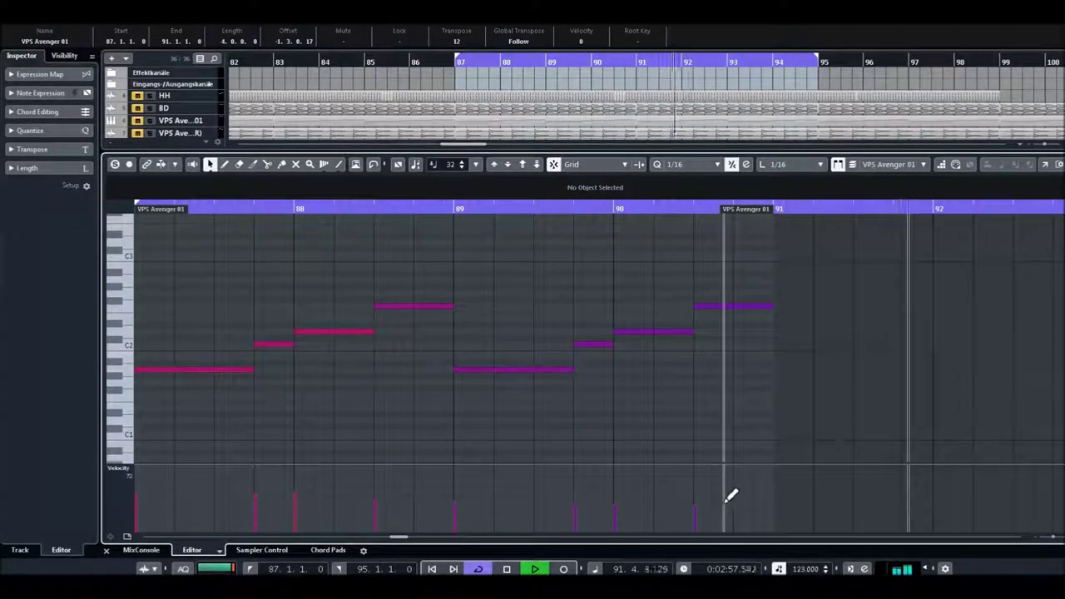
pyautogui.press('KP_1')
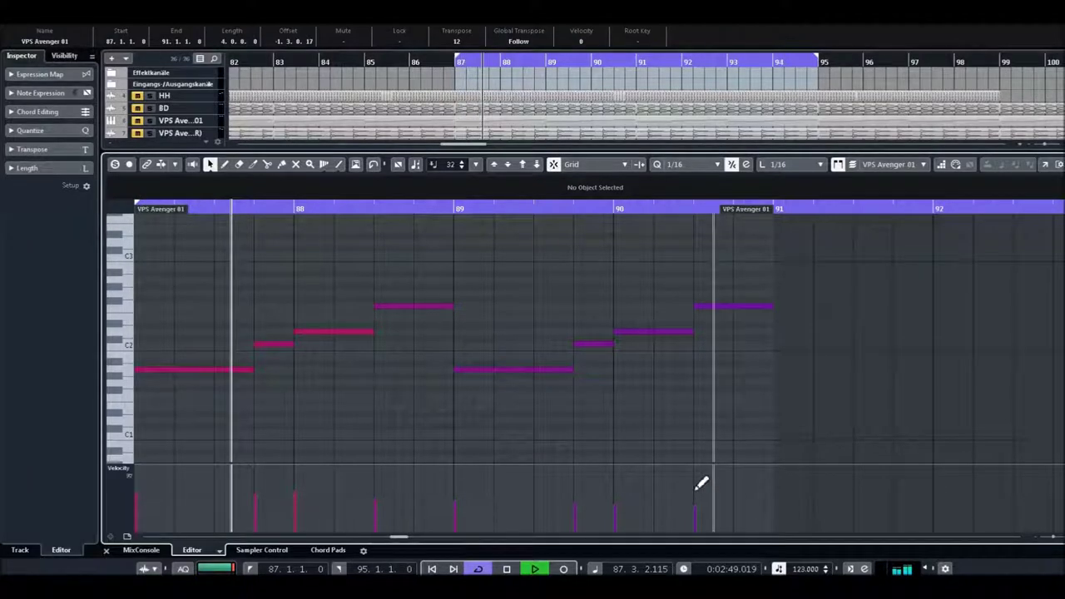
pyautogui.moveTo(456, 474)
pyautogui.mouseDown()
pyautogui.moveTo(573, 506)
pyautogui.moveTo(610, 489)
pyautogui.mouseUp()
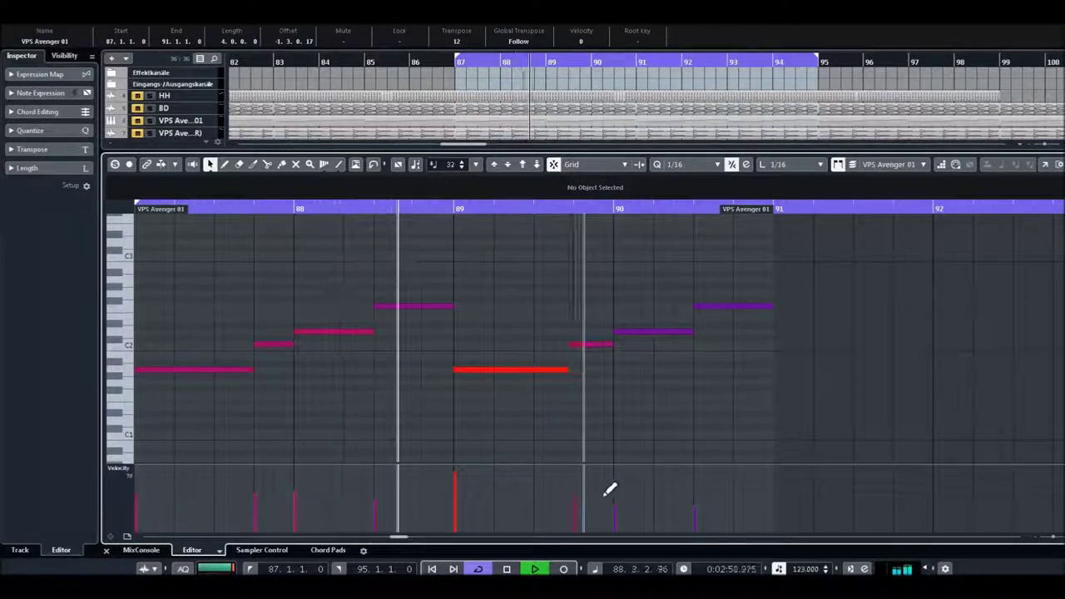
pyautogui.press('space')
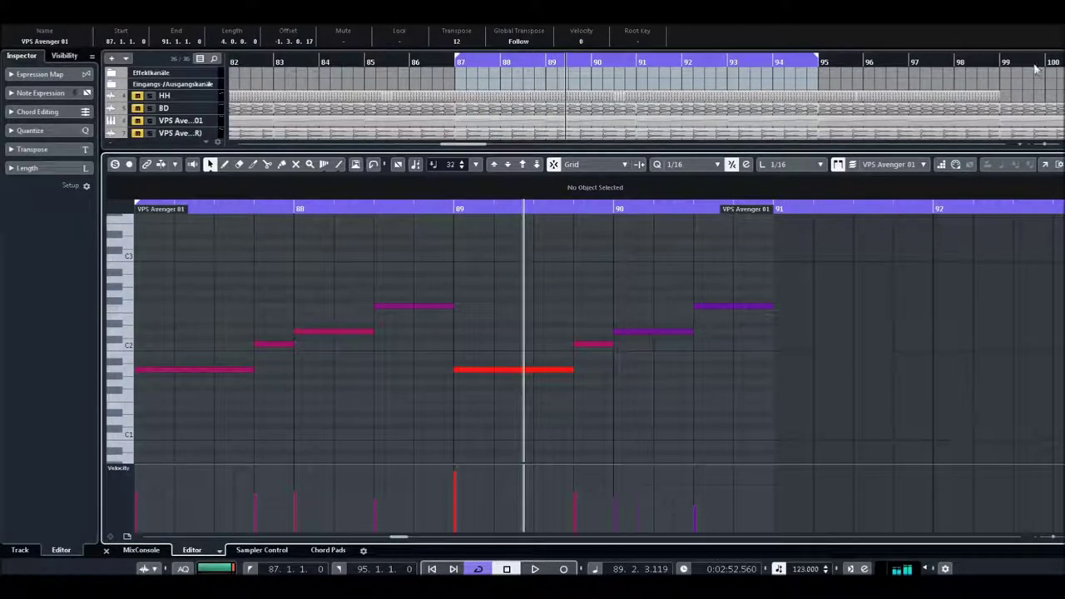
pyautogui.hotkey('ctrl', 'alt', 'e')
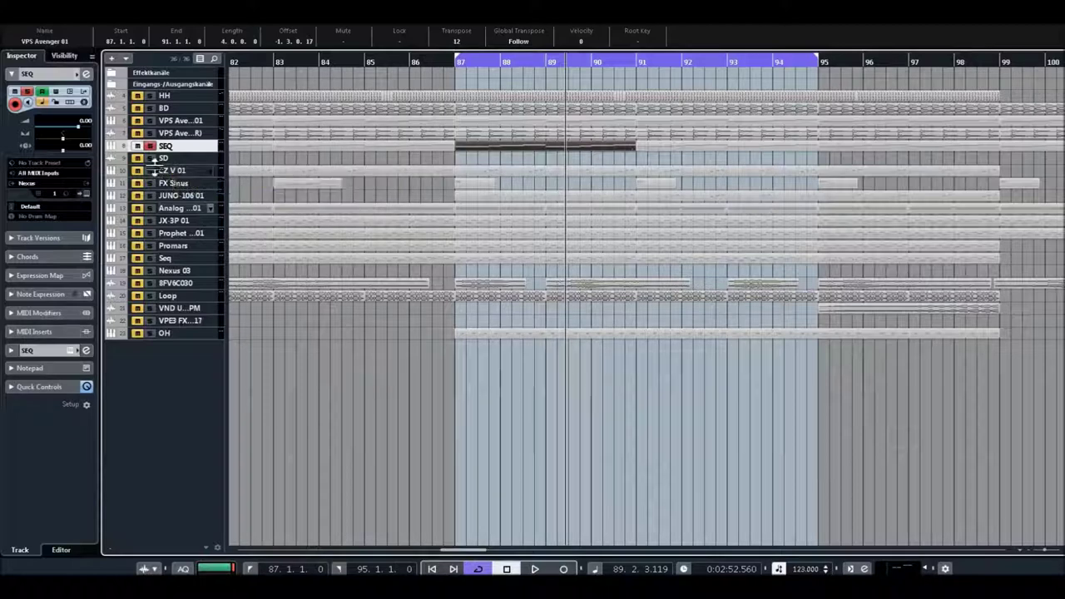
# - Open and close CZ V 01's synth, play the loop from bar 87, stop, then select FX Sinus
pyautogui.click(174, 173)
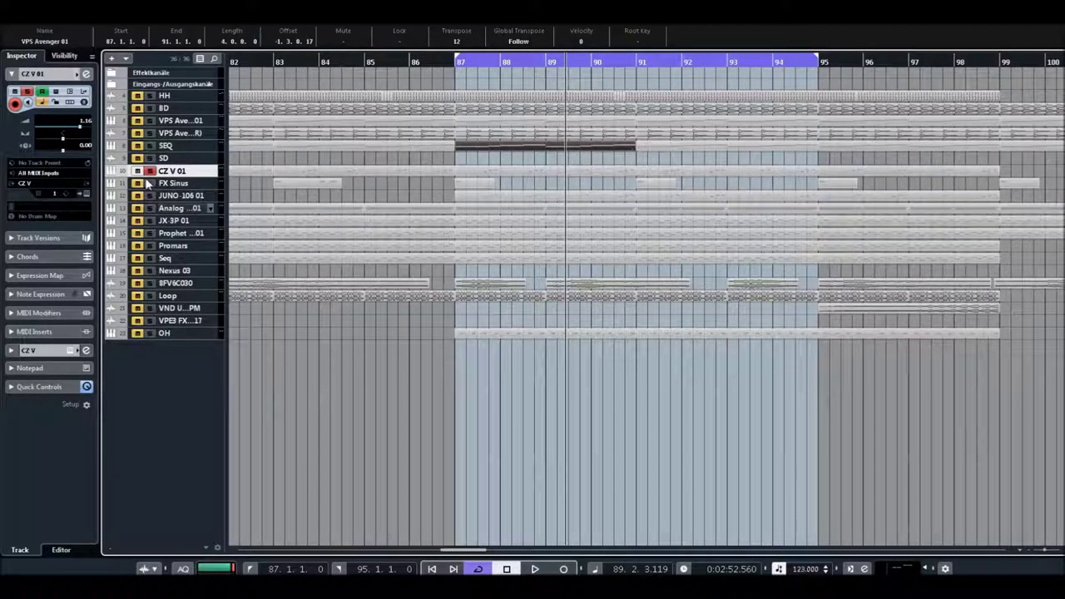
pyautogui.click(87, 193)
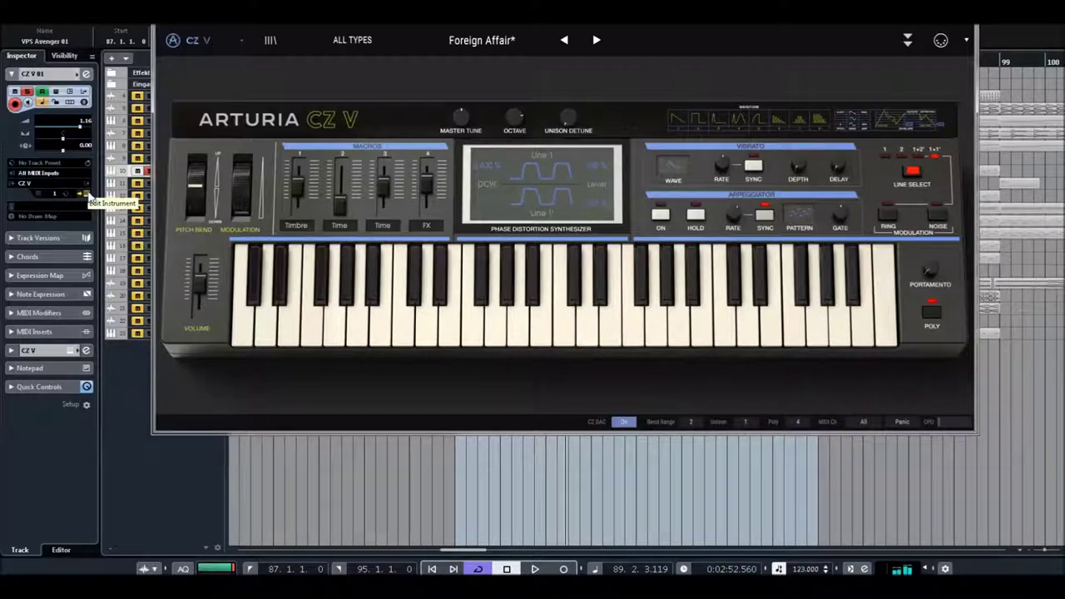
pyautogui.click(976, 35)
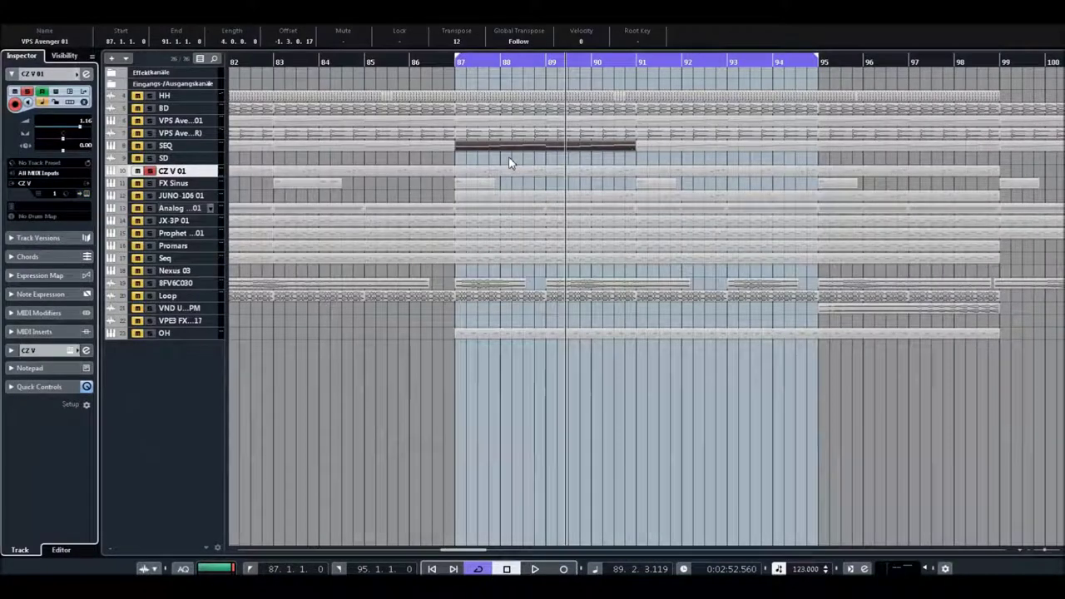
pyautogui.press('space')
pyautogui.press('space')
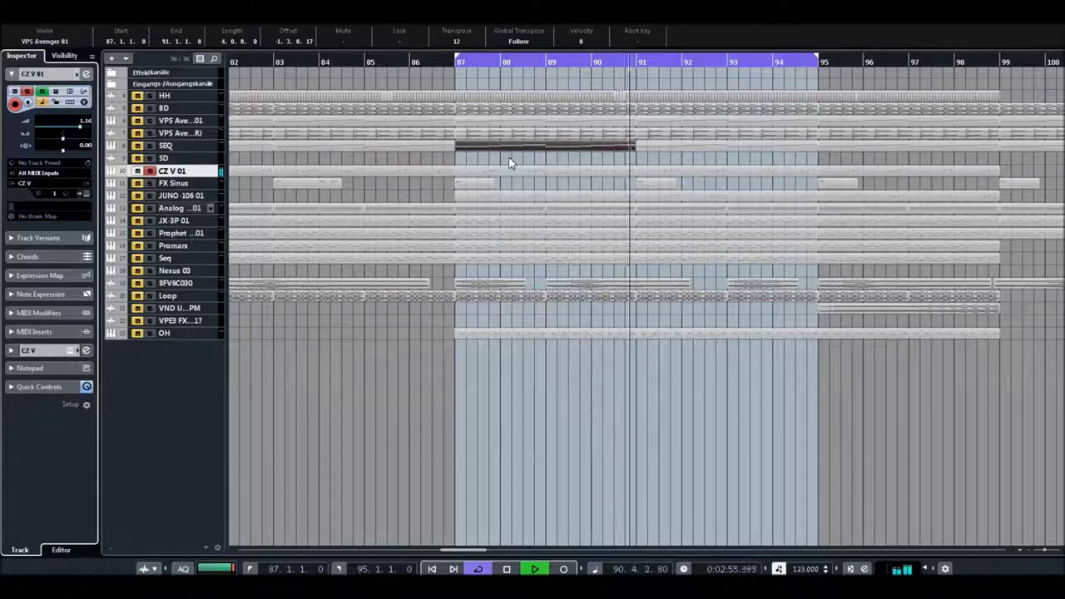
pyautogui.press('space')
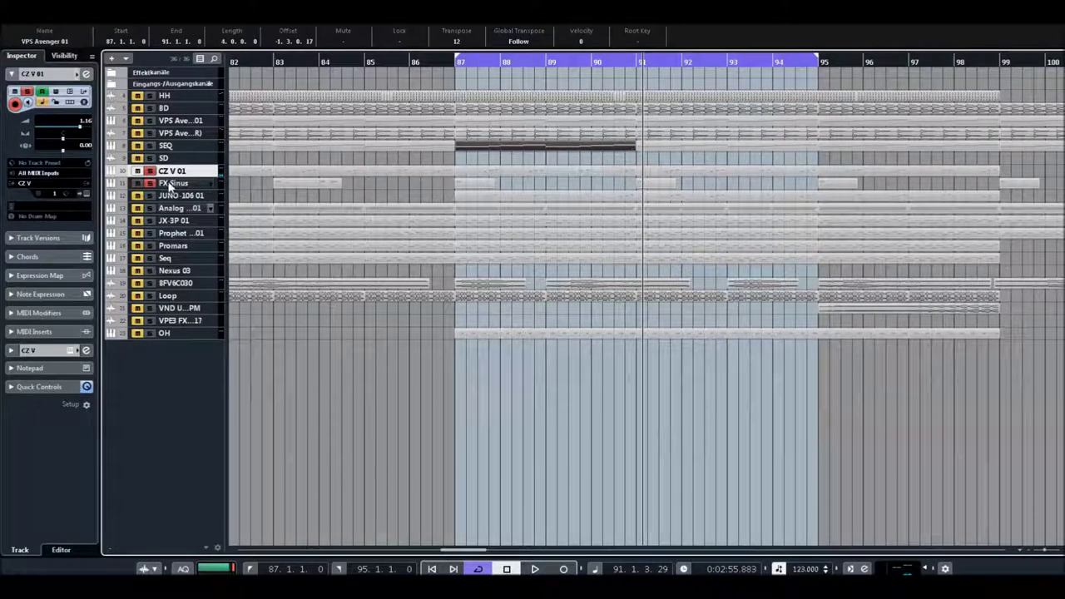
pyautogui.click(140, 187)
# - Preview FX Sinus's Nexus² instrument, play the loop until about bar 91, then select JUNO-106 01
pyautogui.click(454, 68)
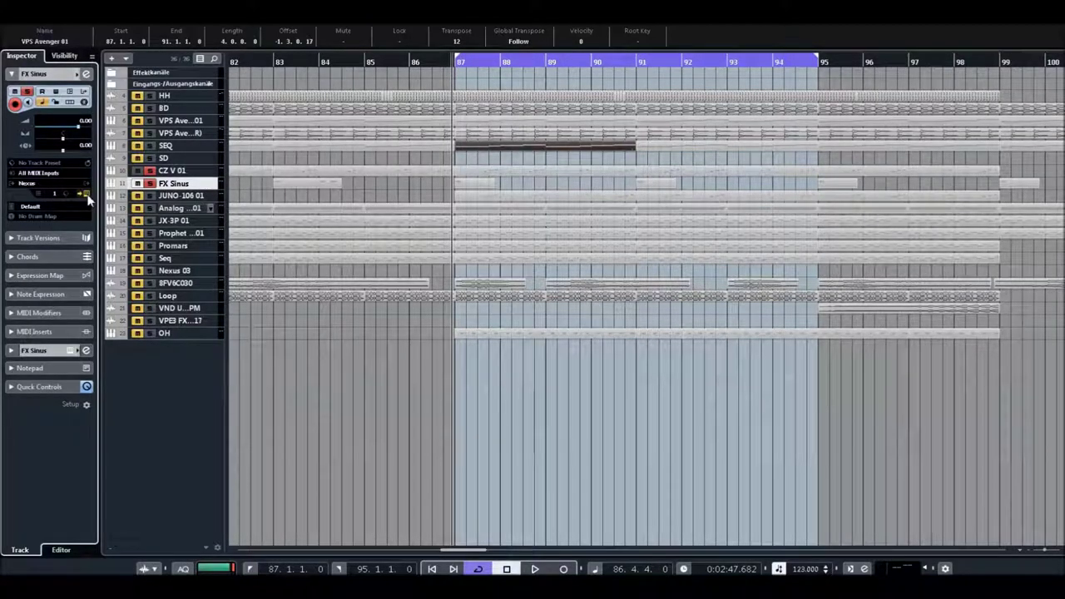
pyautogui.click(87, 194)
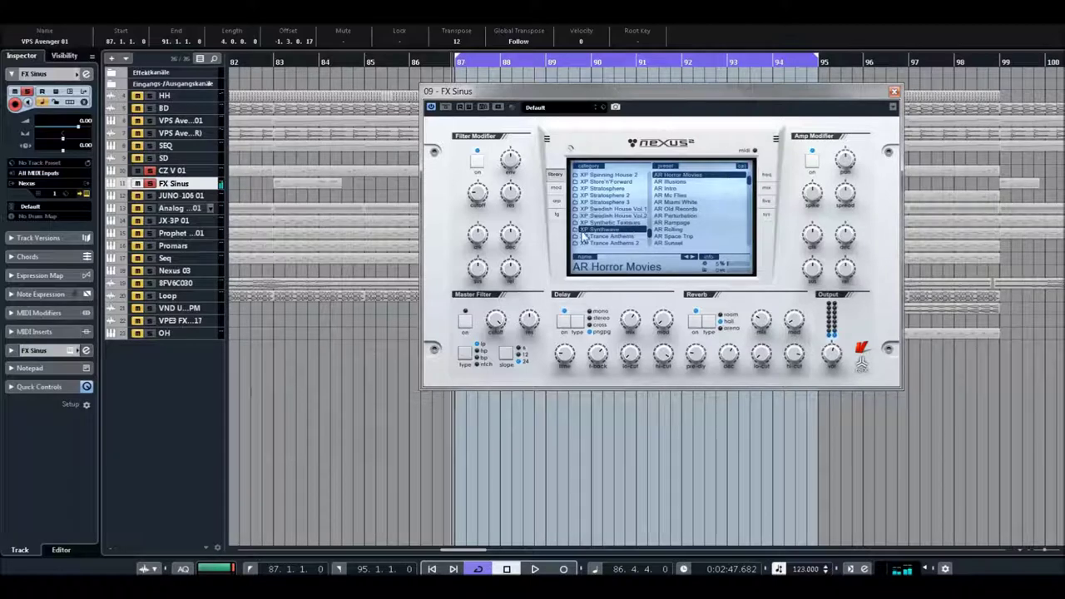
pyautogui.click(894, 91)
pyautogui.press('space')
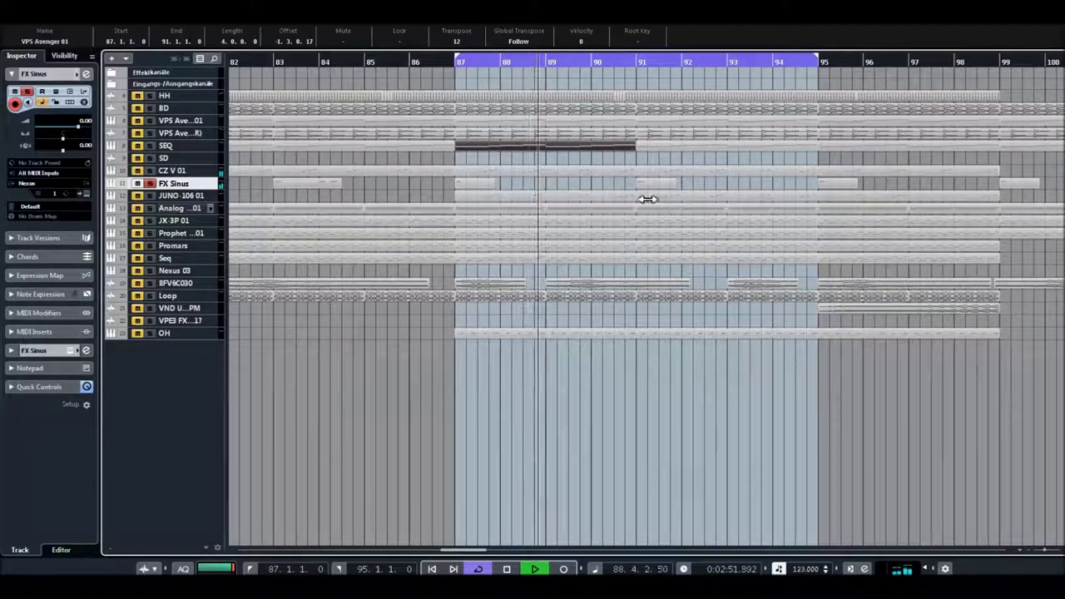
pyautogui.click(633, 64)
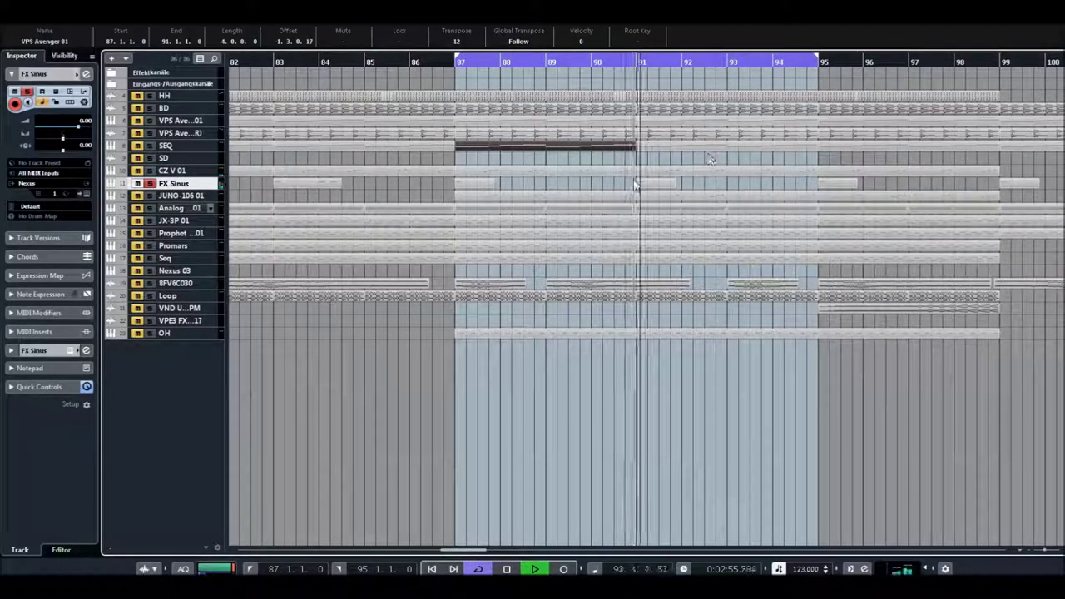
pyautogui.press('space')
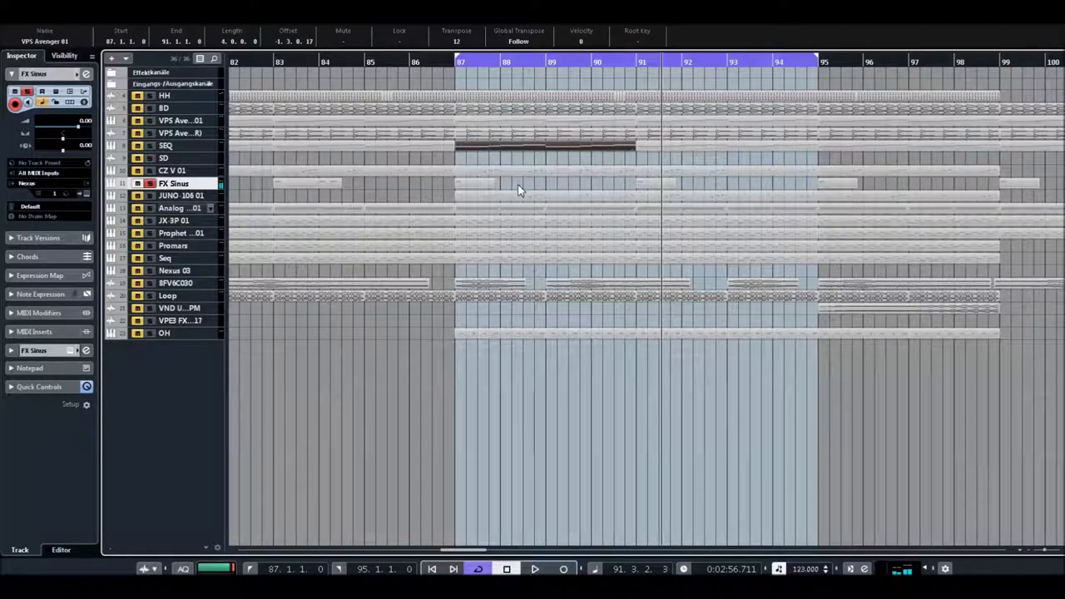
pyautogui.click(170, 197)
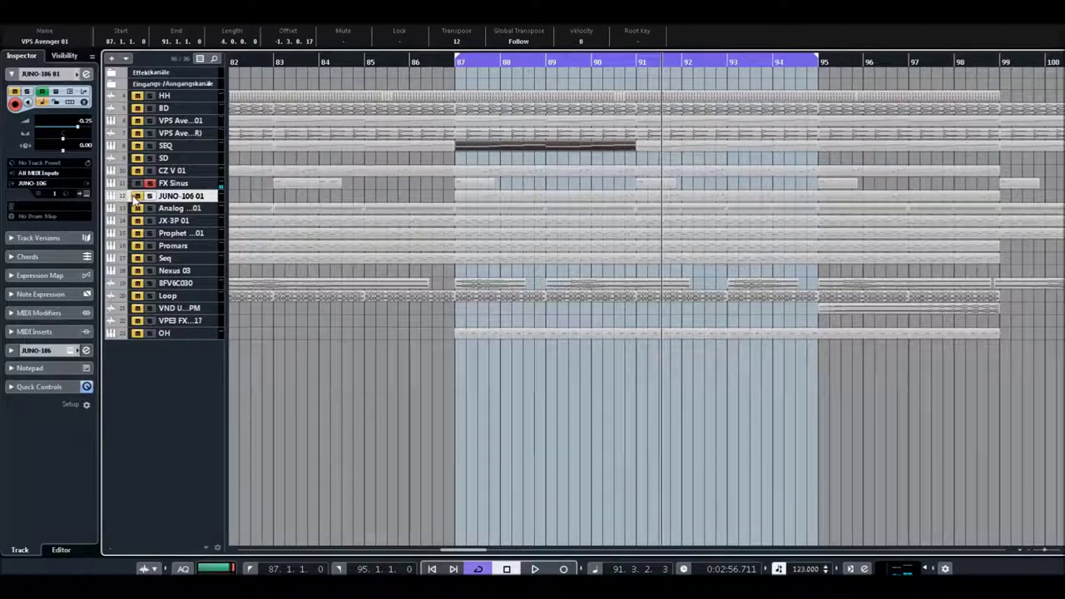
pyautogui.click(481, 66)
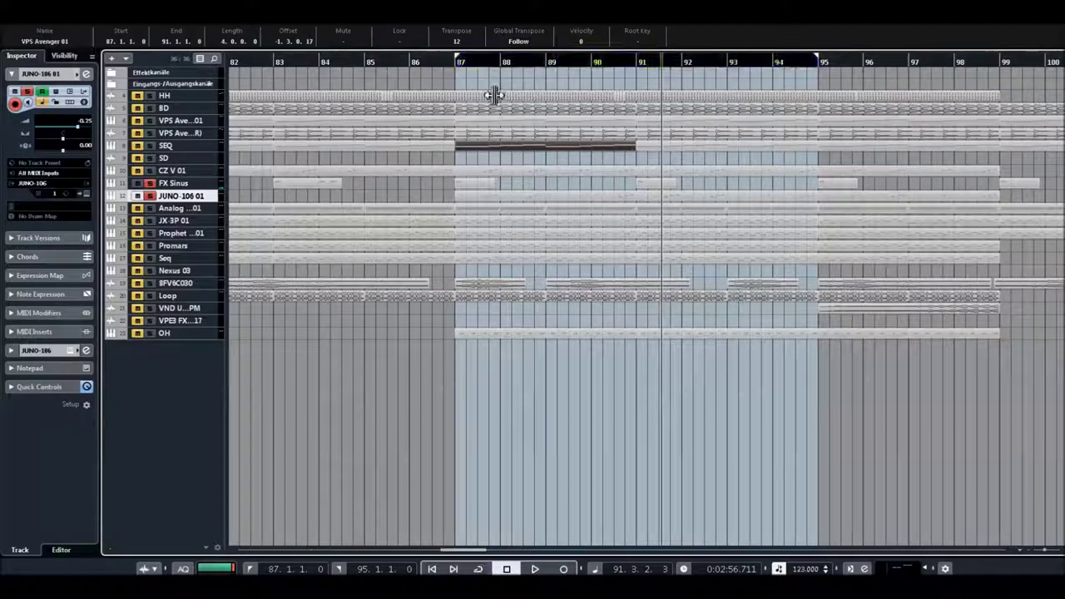
pyautogui.doubleClick(481, 64)
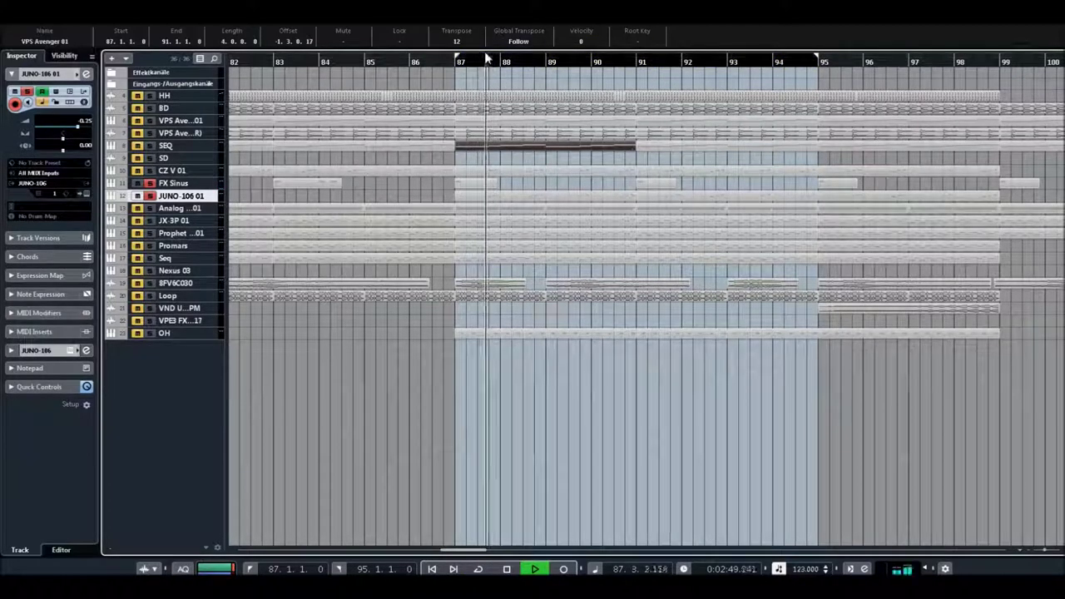
pyautogui.click(486, 57)
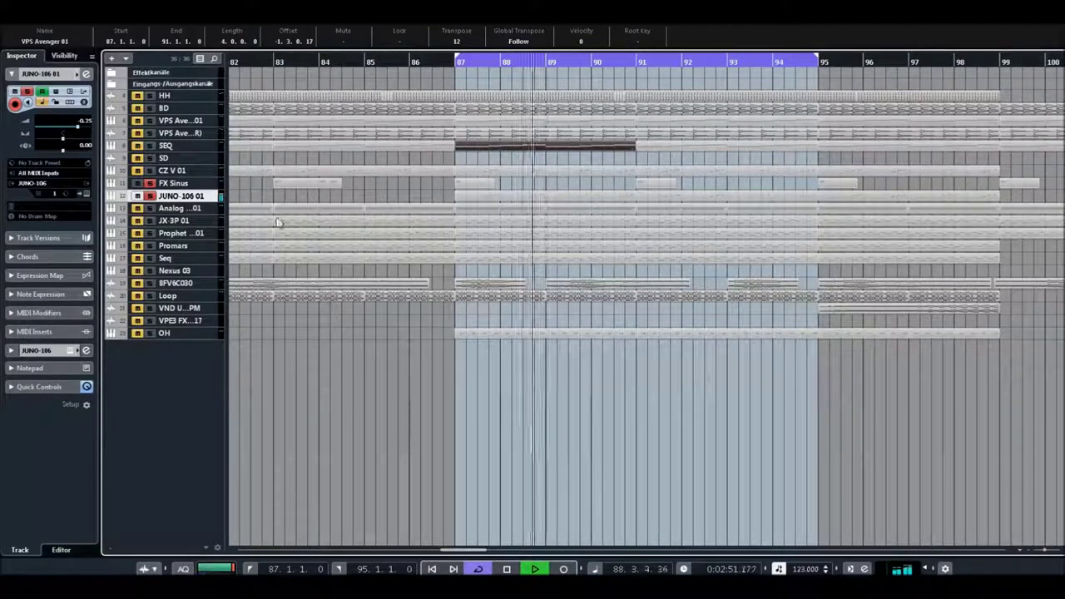
pyautogui.click(87, 194)
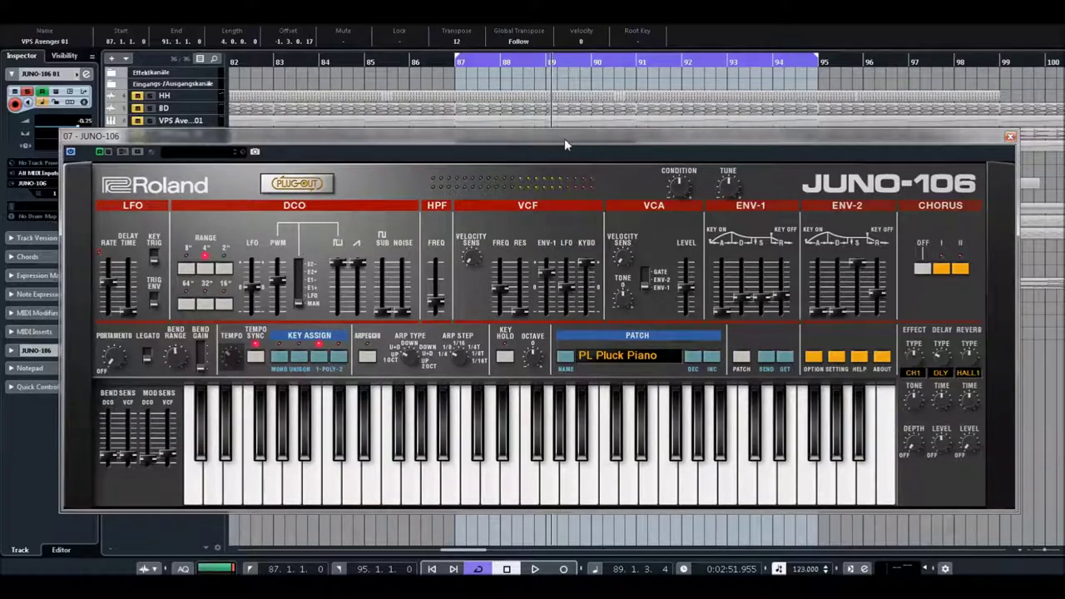
pyautogui.moveTo(565, 145); pyautogui.dragTo(593, 85)
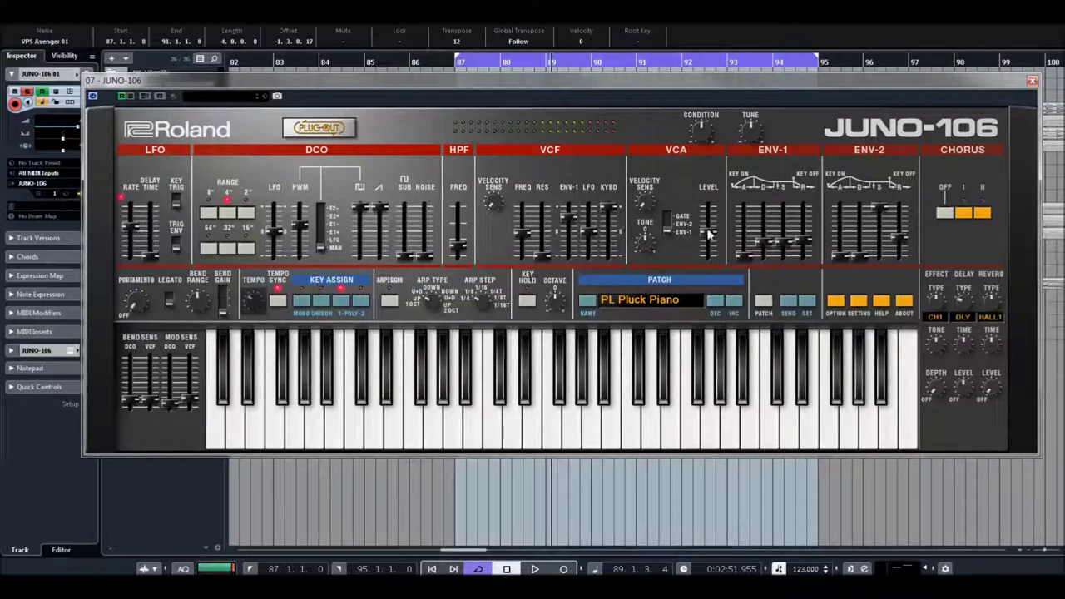
pyautogui.click(1032, 81)
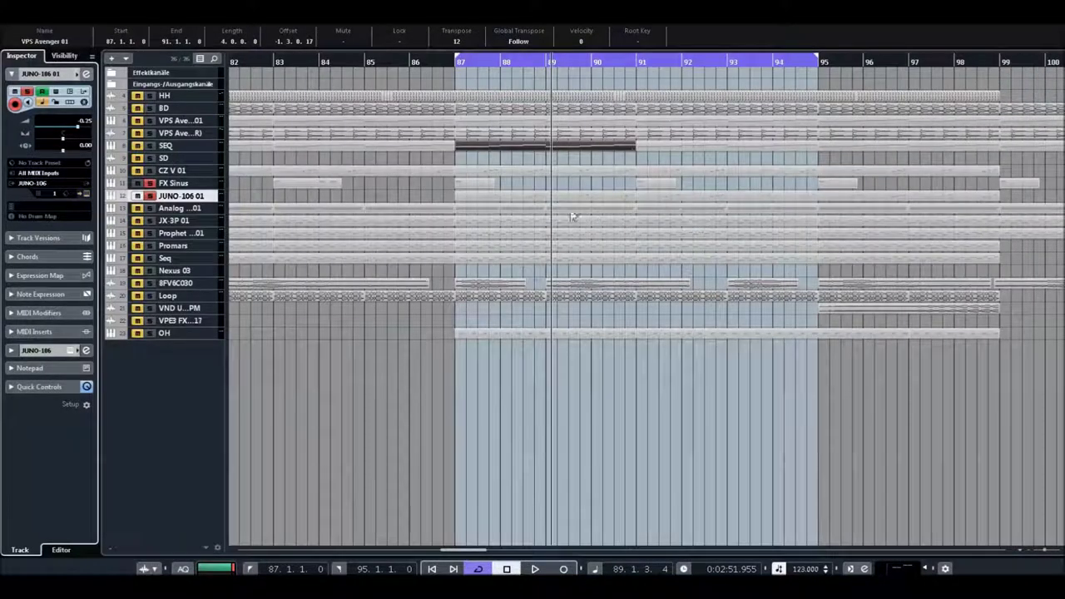
# - Solo Analog Lab 4 01, open its JUNO-106 editor, and start the loop playing
pyautogui.click(163, 213)
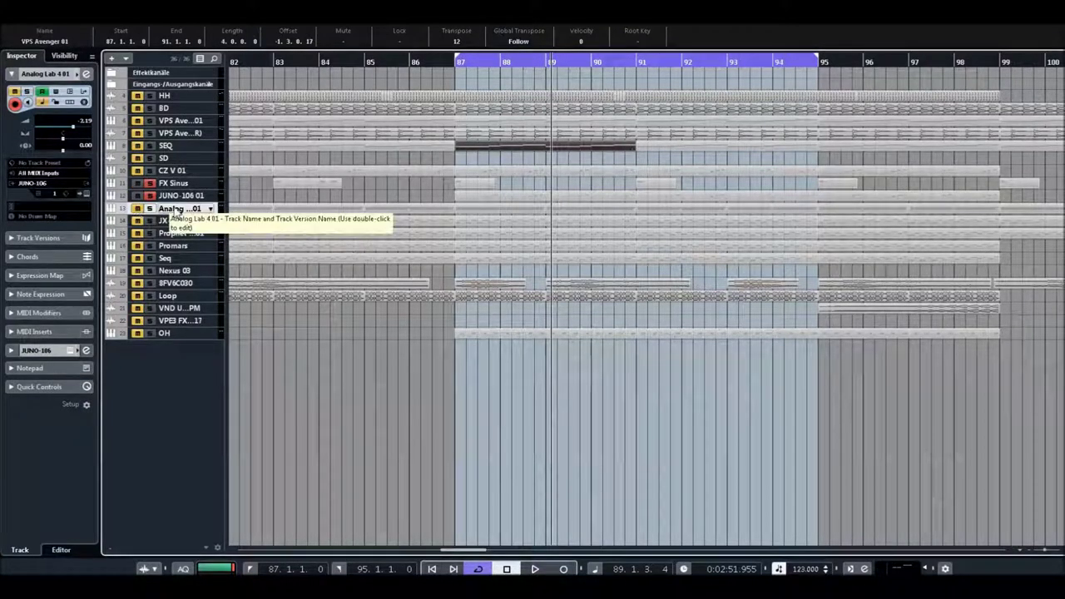
pyautogui.click(151, 213)
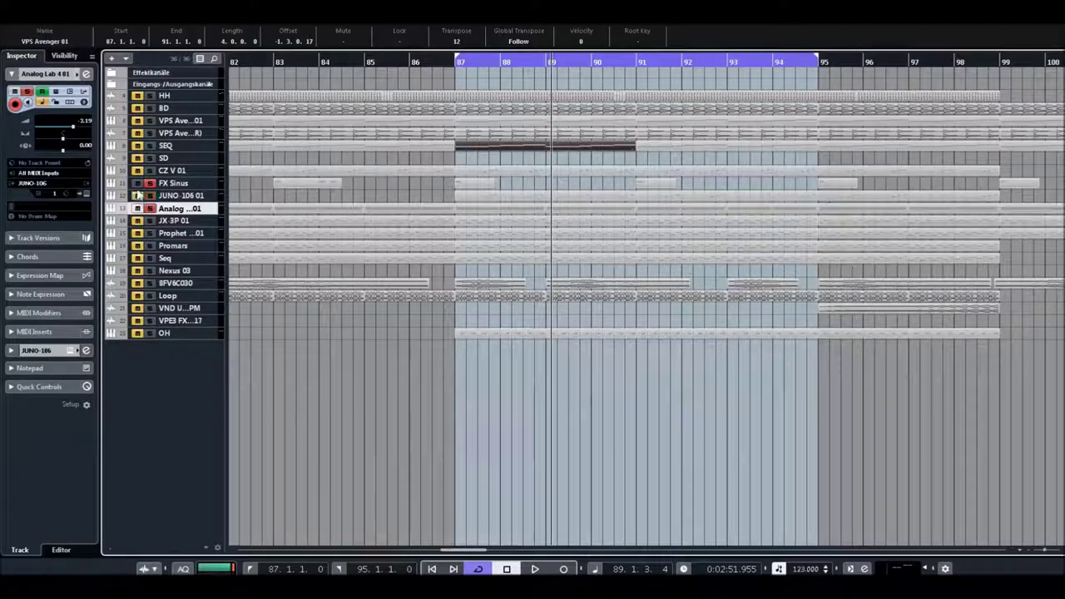
pyautogui.click(86, 193)
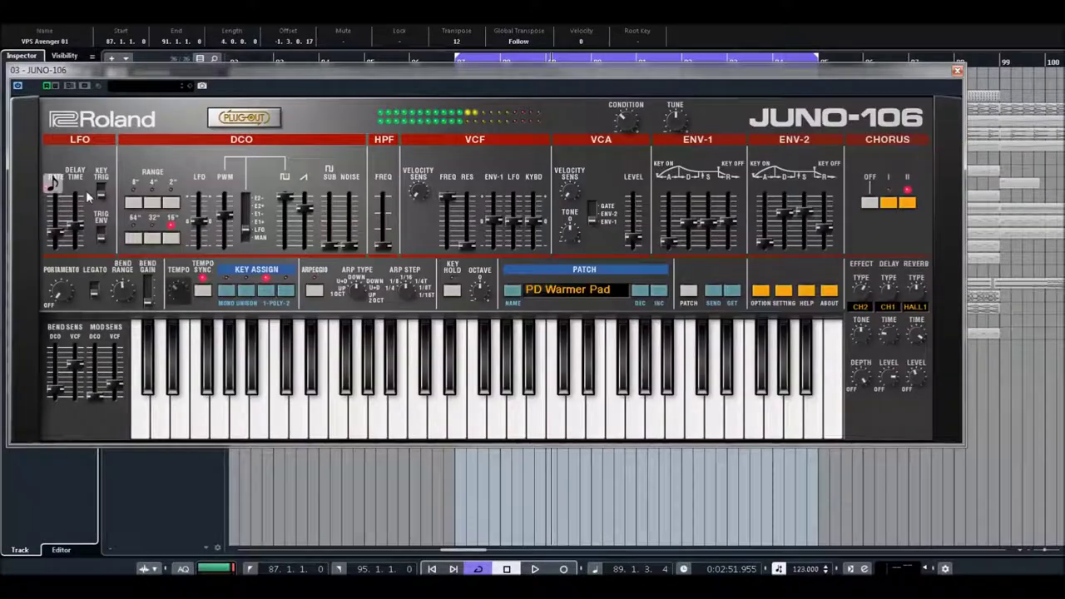
pyautogui.press('space')
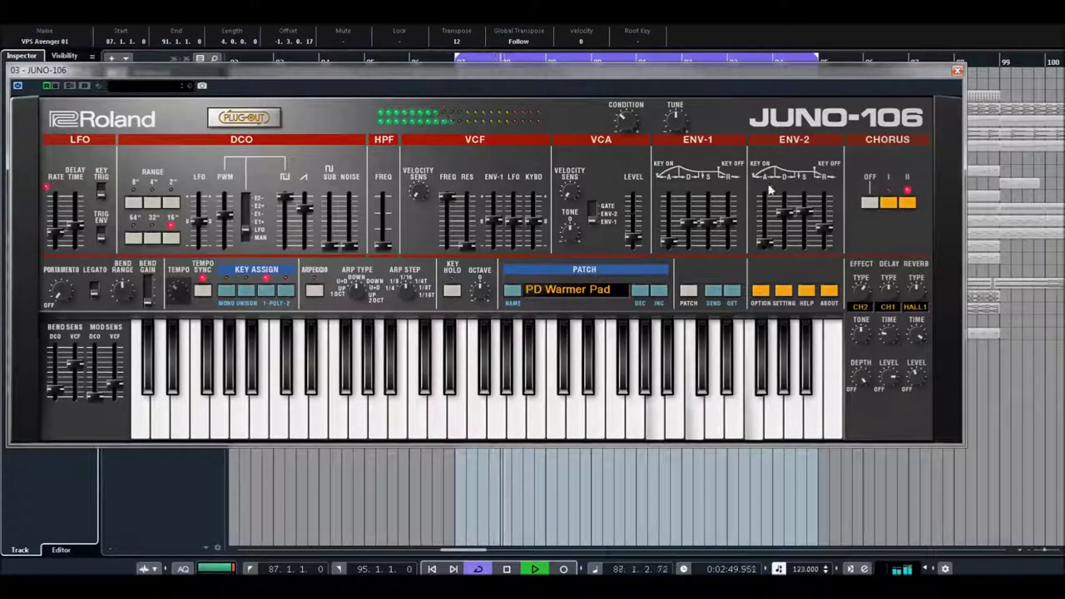
# - Compare PD Warmer Pad with chorus off and chorus II, close the editor, and solo JX-3P 01
pyautogui.click(869, 203)
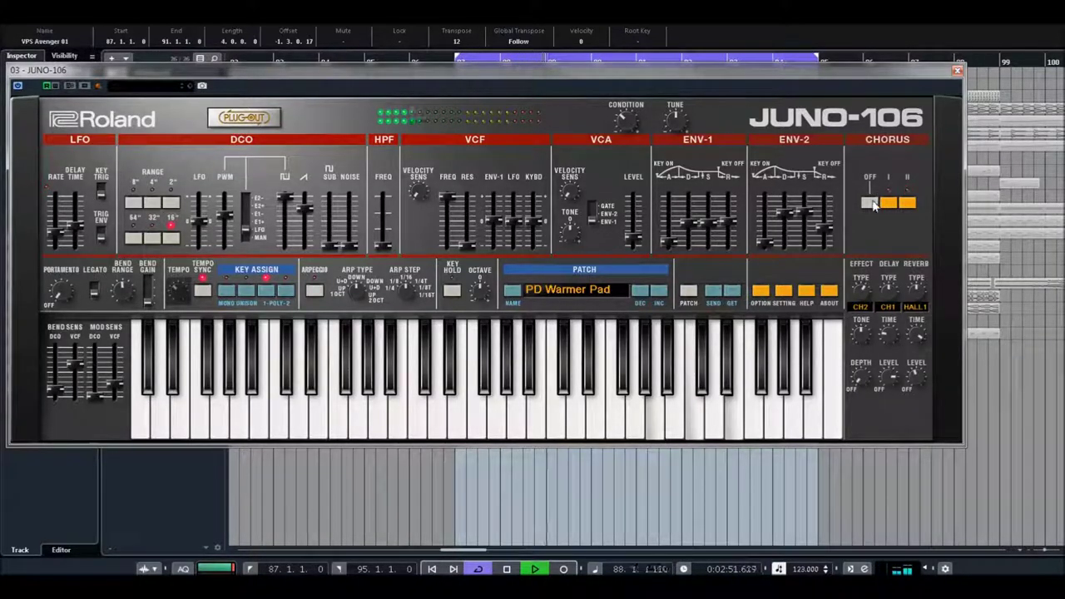
pyautogui.click(911, 206)
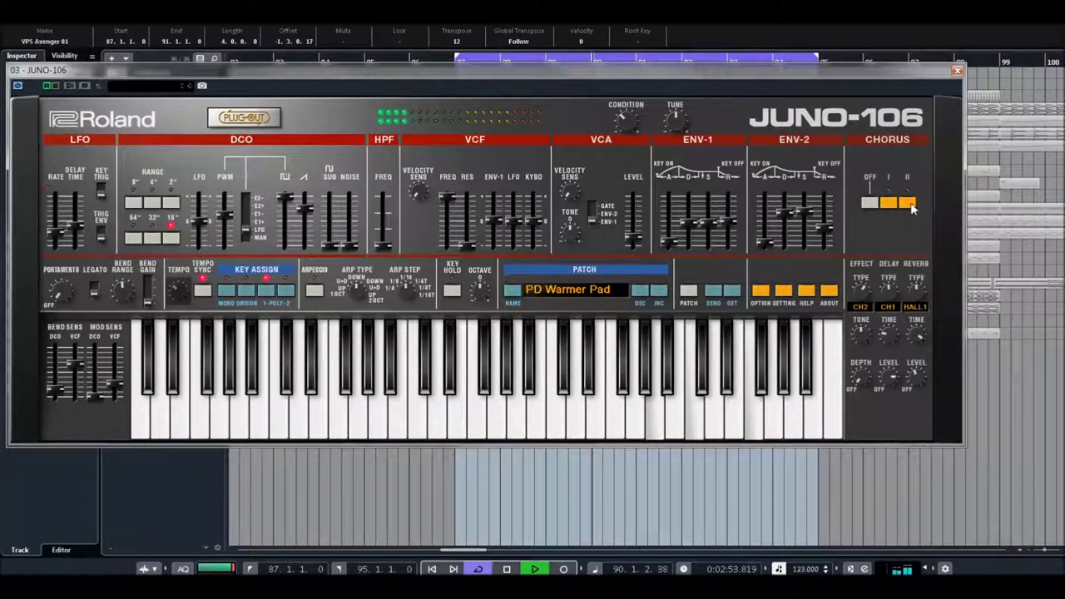
pyautogui.click(911, 206)
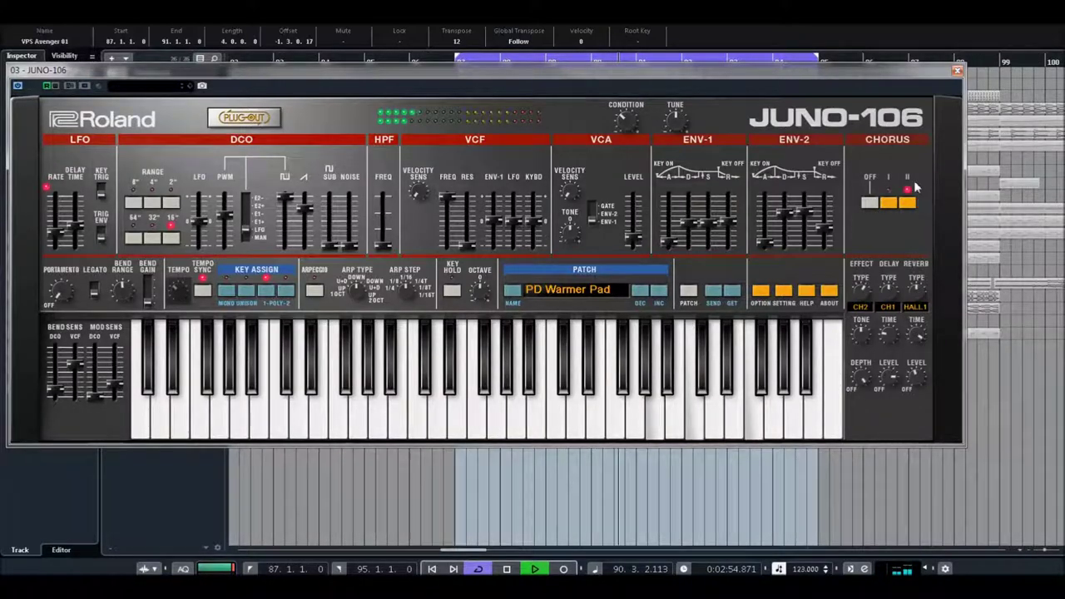
pyautogui.click(958, 74)
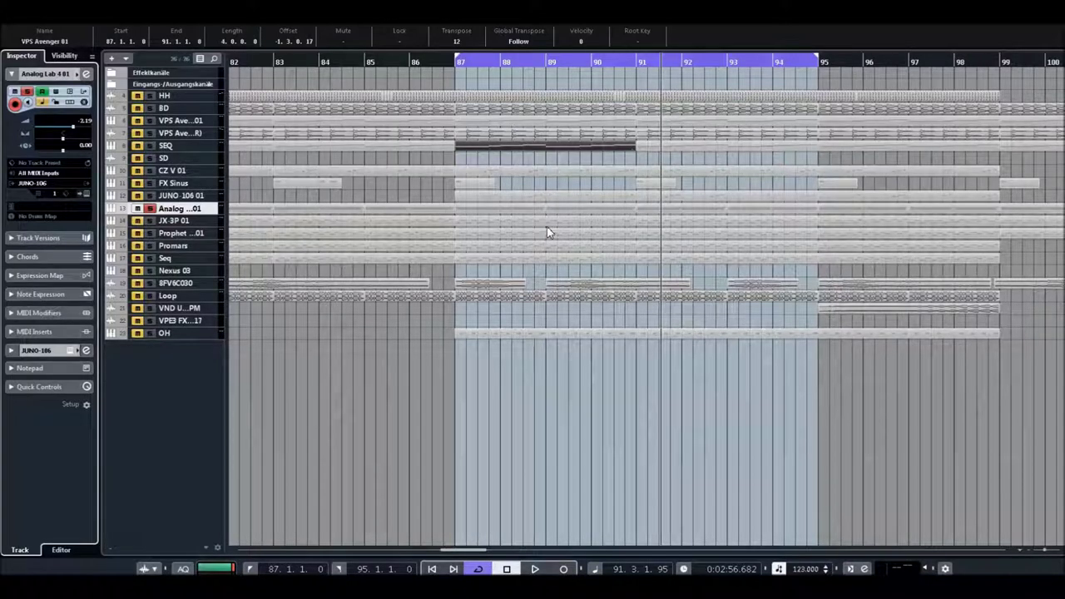
pyautogui.click(140, 223)
# - Open and close the JX-3P 01 synth, play and stop the loop, then select Prophet V3 01
pyautogui.click(181, 223)
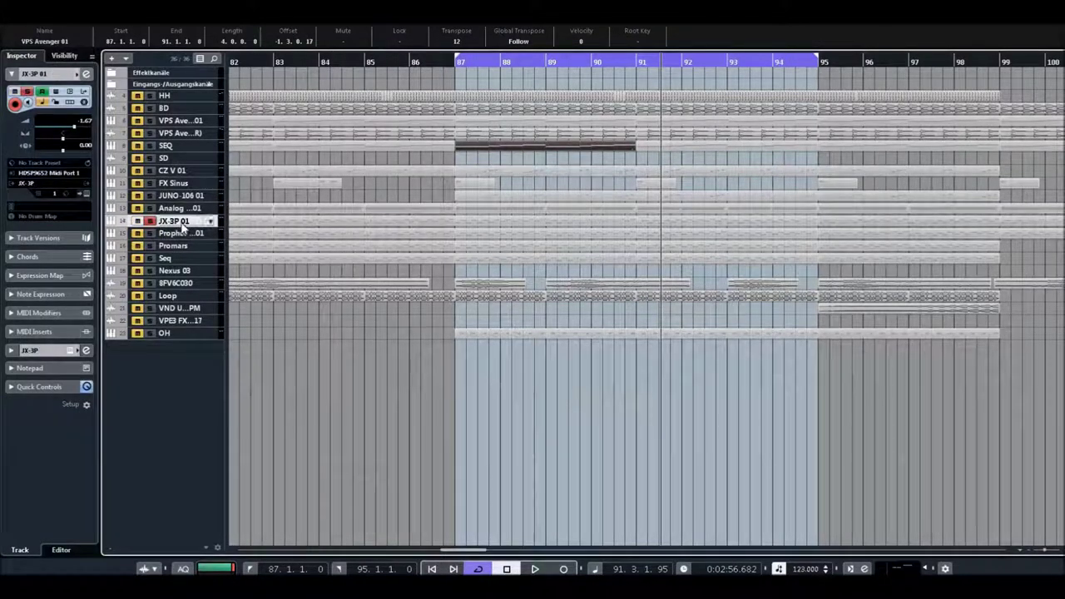
pyautogui.click(87, 194)
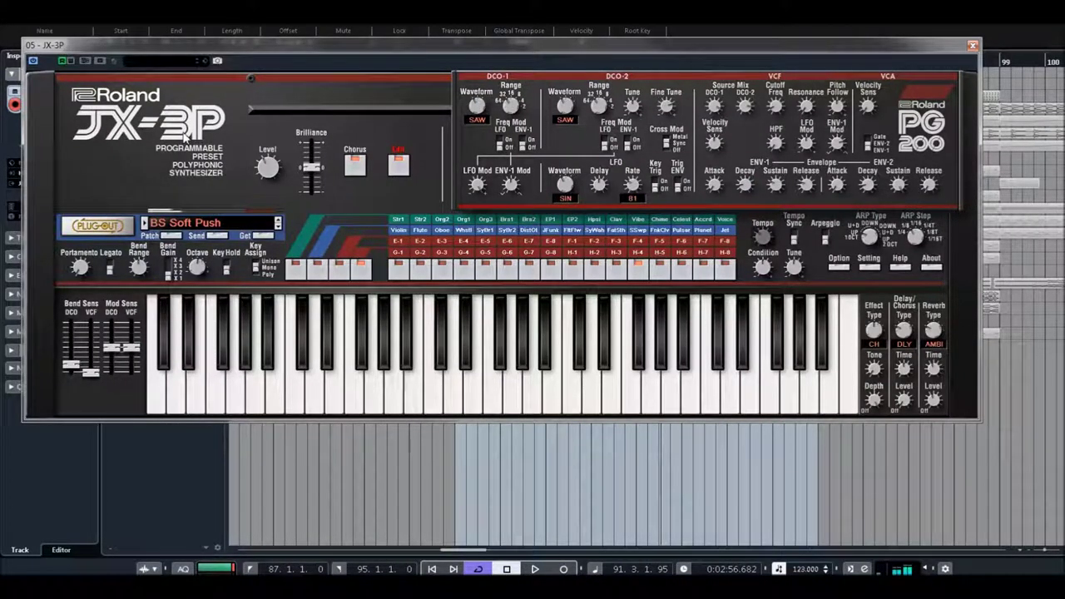
pyautogui.click(974, 46)
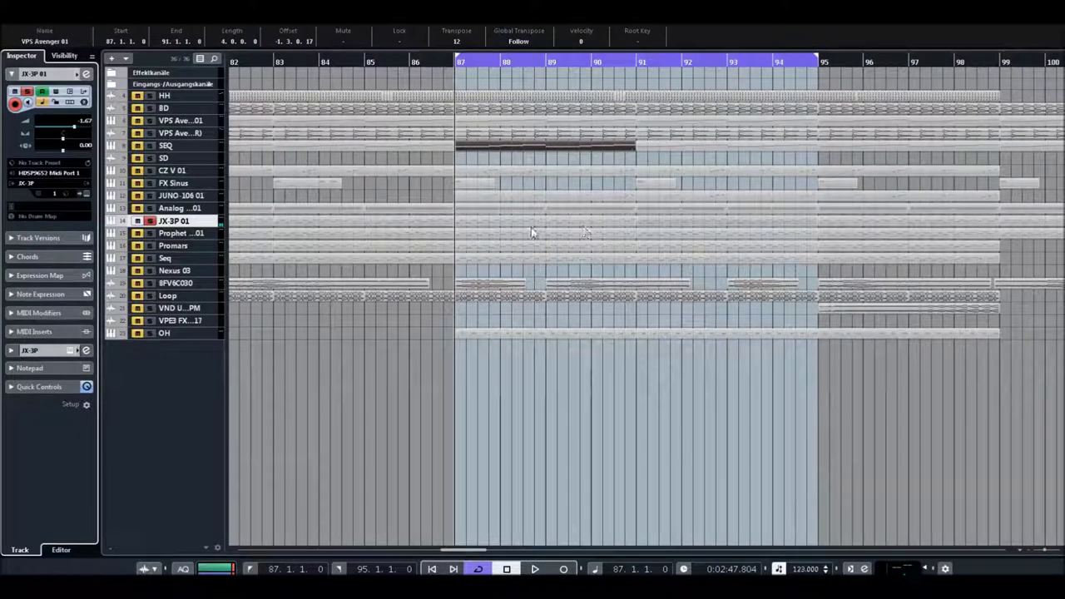
pyautogui.press('space')
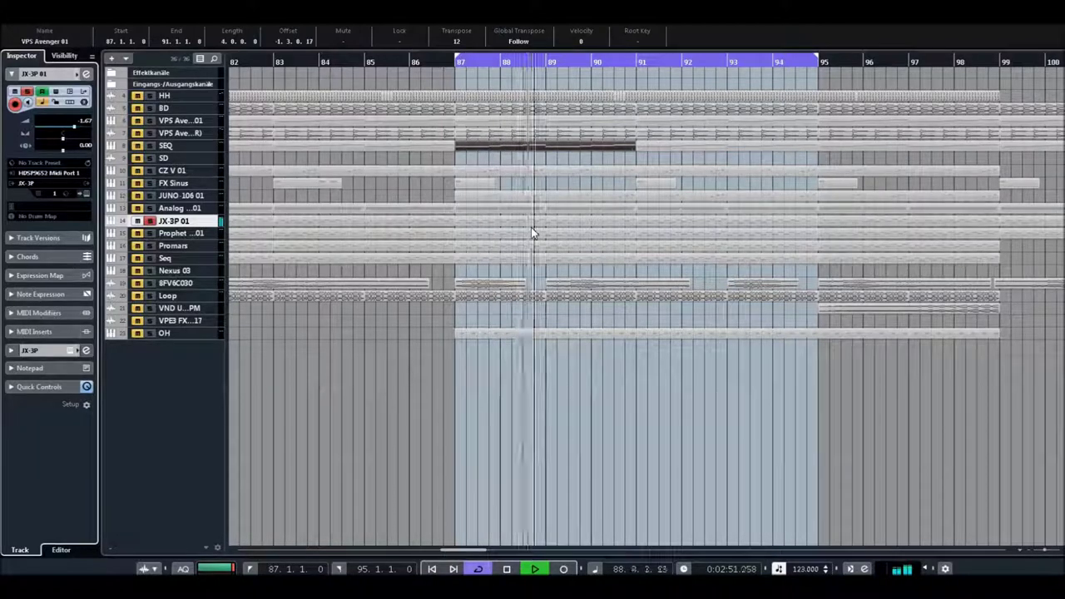
pyautogui.press('space')
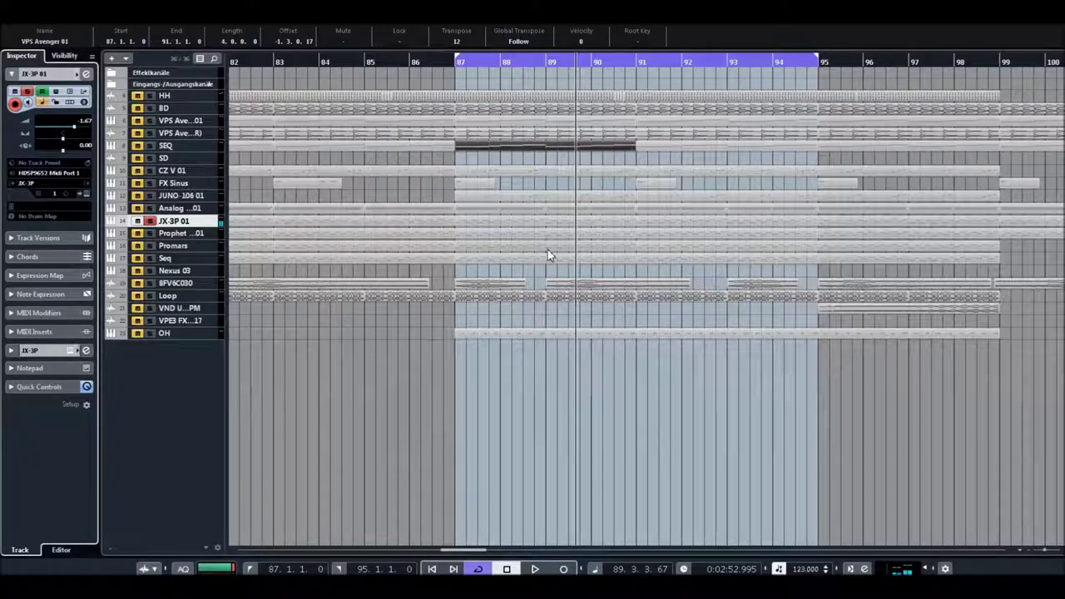
pyautogui.click(171, 234)
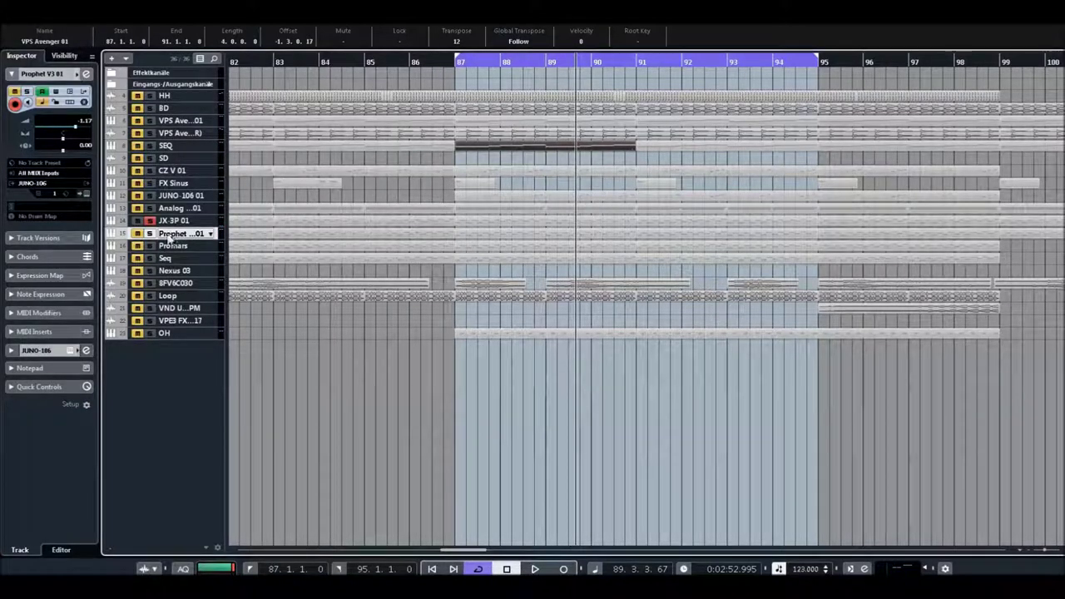
# - Rename the Prophet V3 01 track to 'Juno 106', arm it for recording, and select the JX-3P 01 part
pyautogui.doubleClick(173, 236)
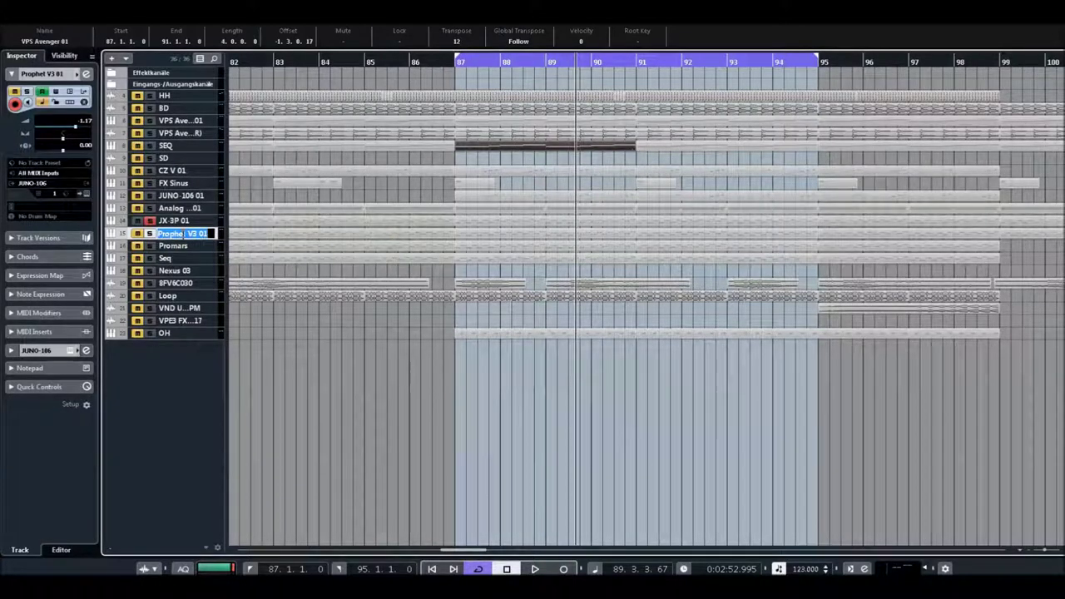
pyautogui.write('Junos')
pyautogui.press('BackSpace')
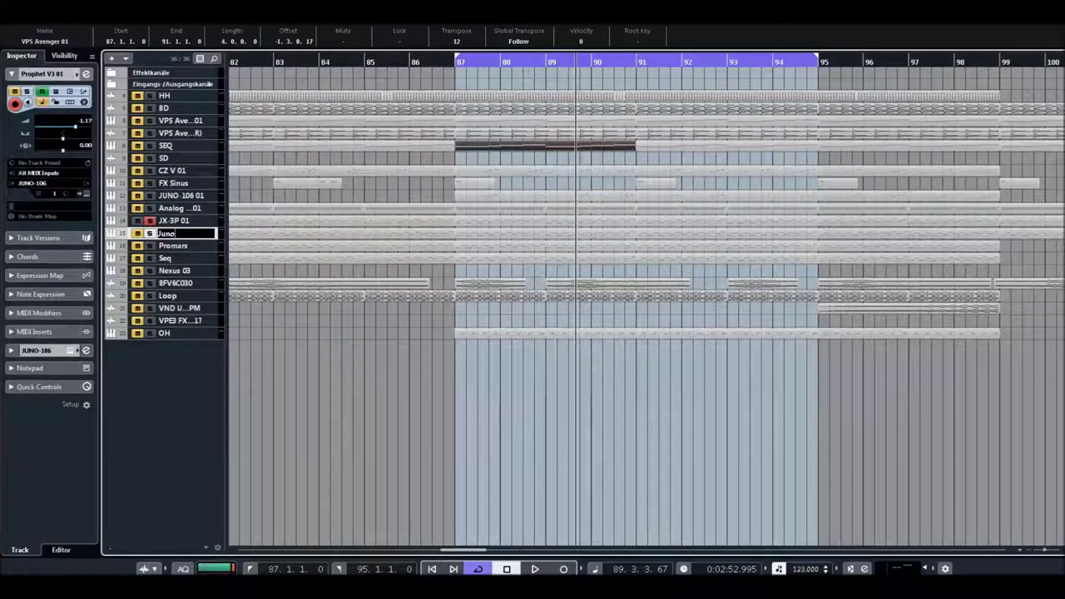
pyautogui.press('Return')
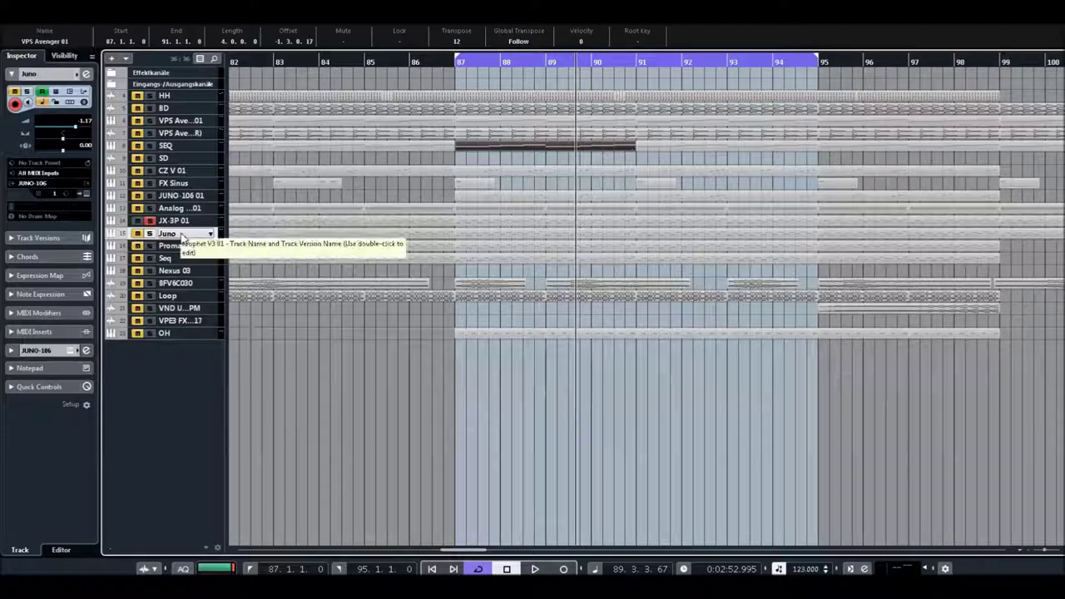
pyautogui.doubleClick(183, 236)
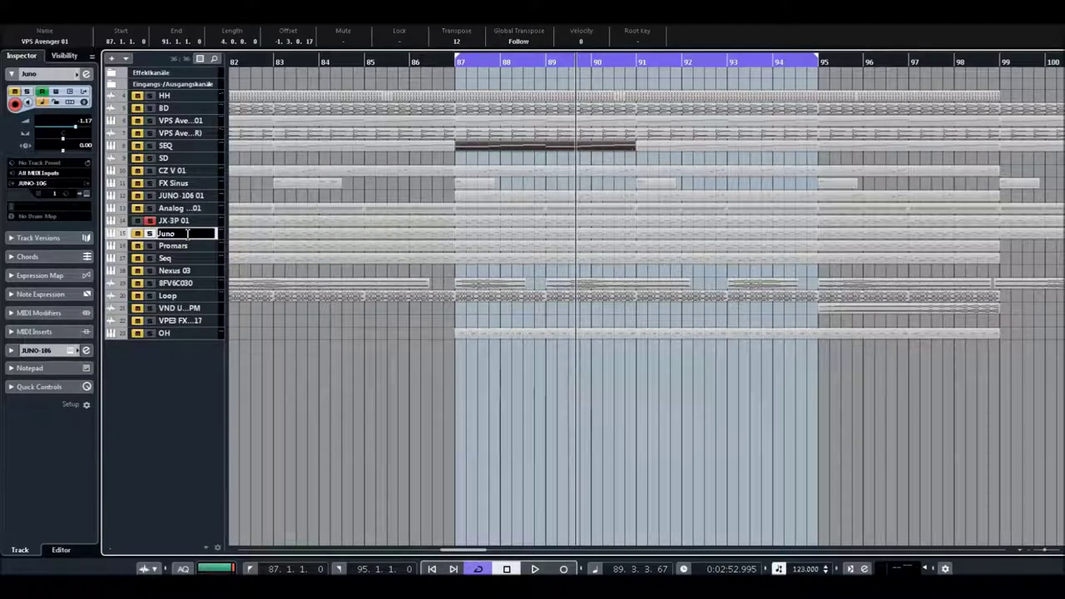
pyautogui.write('1')
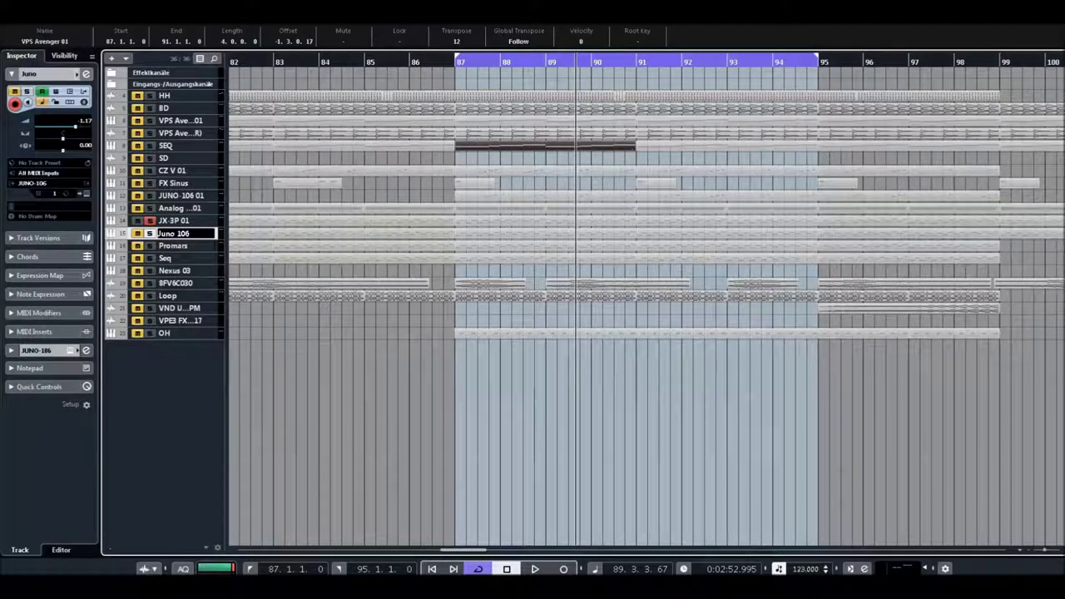
pyautogui.write('06')
pyautogui.press('Return')
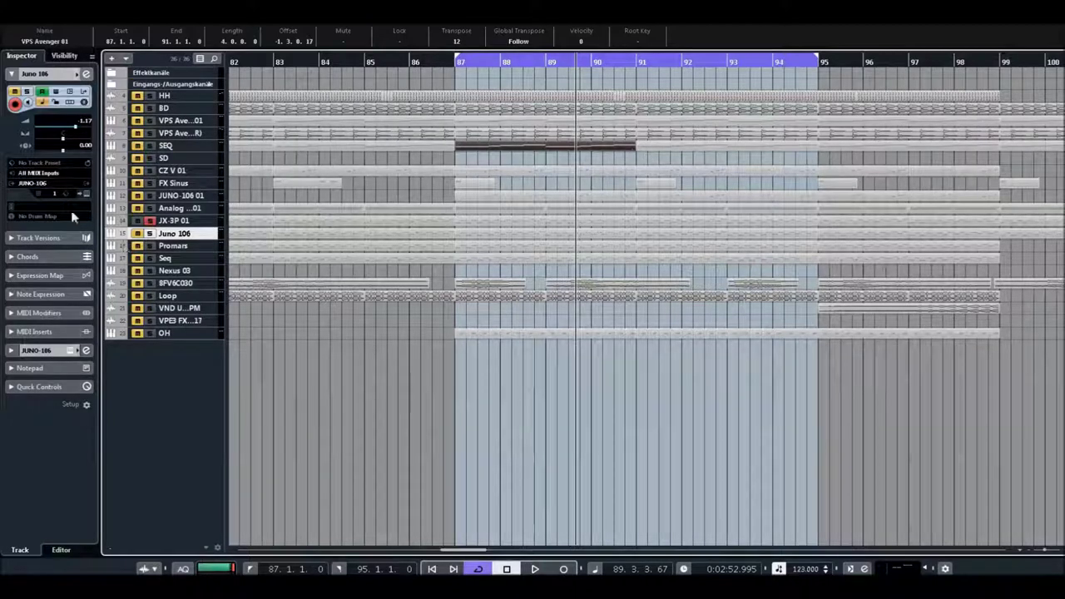
pyautogui.click(150, 233)
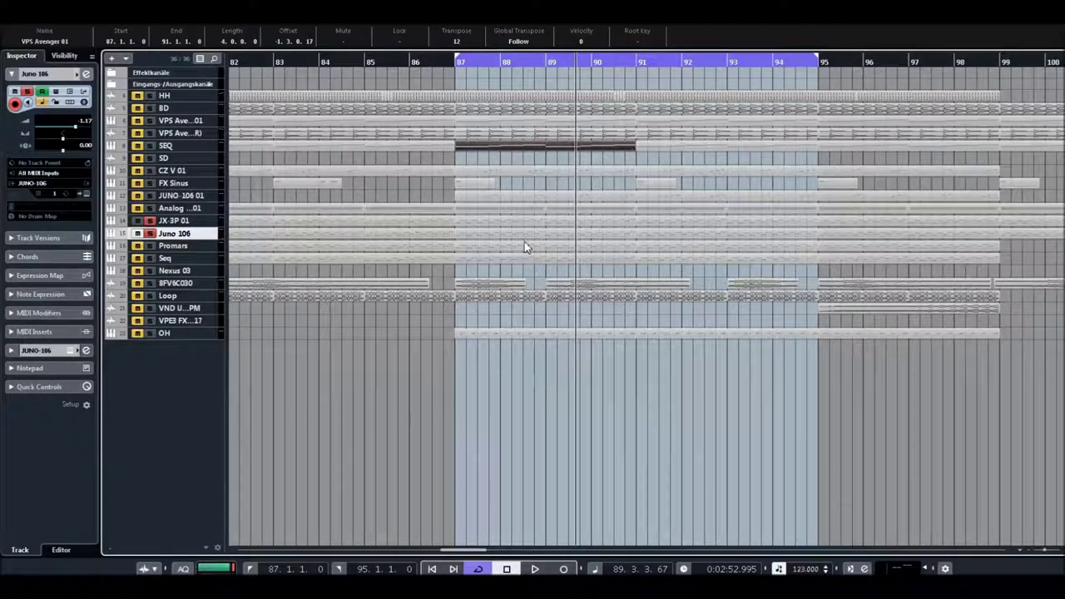
pyautogui.click(471, 223)
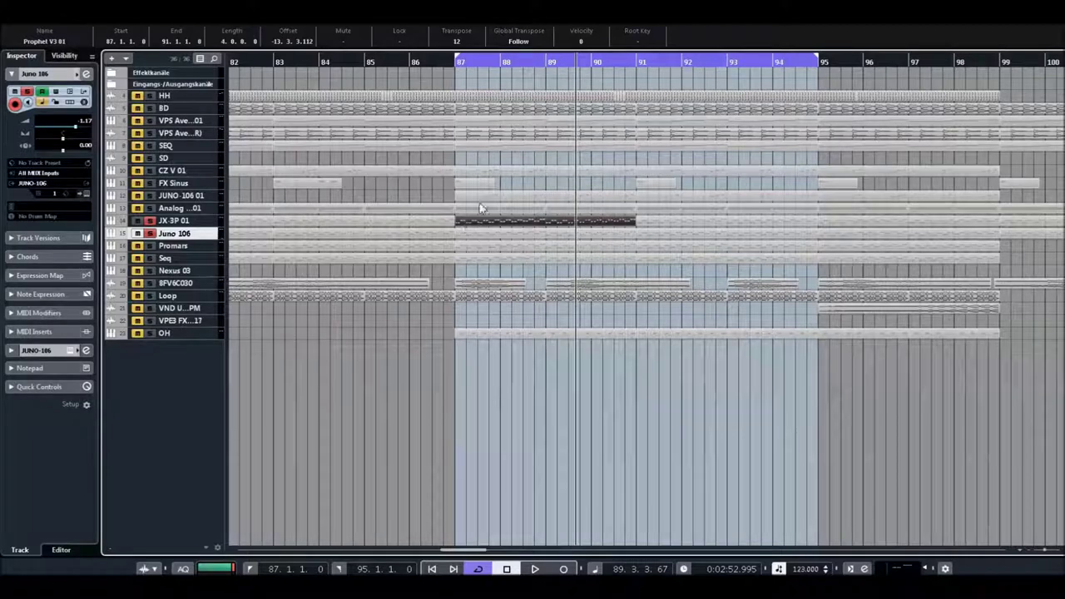
# - Play the bar 87–95 loop while checking the Juno 106 synth on BS Juno Basic Bs, then stop
pyautogui.moveTo(458, 64); pyautogui.dragTo(466, 102)
pyautogui.press('space')
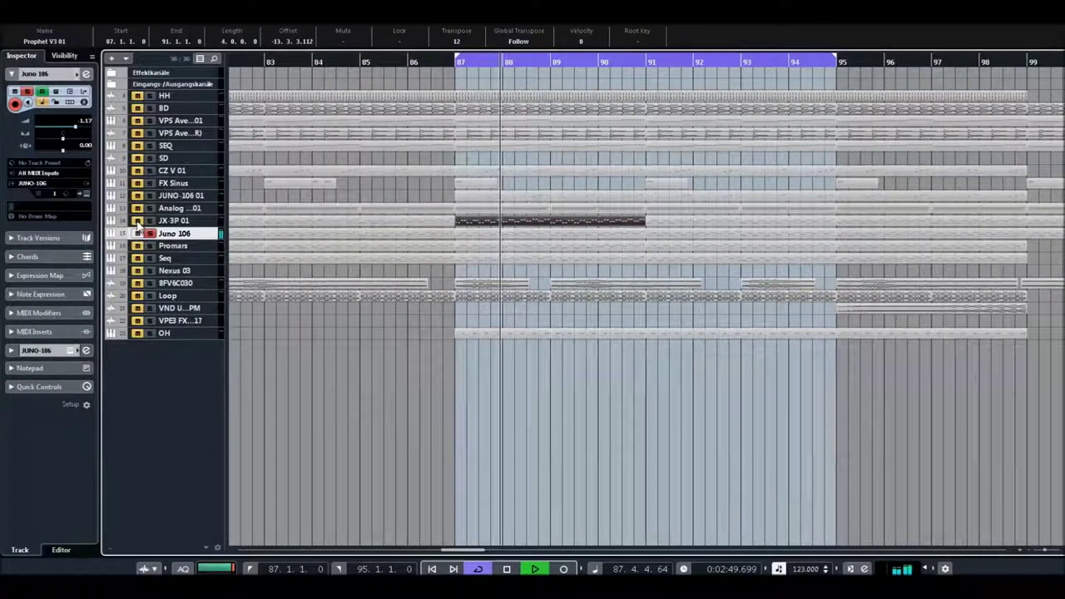
pyautogui.click(557, 409)
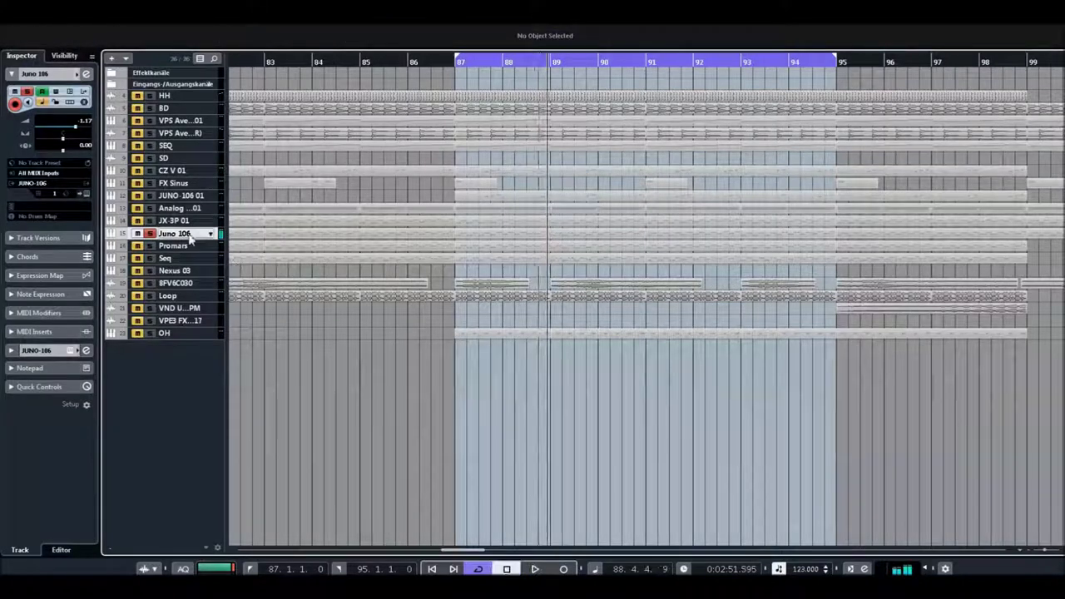
pyautogui.click(85, 195)
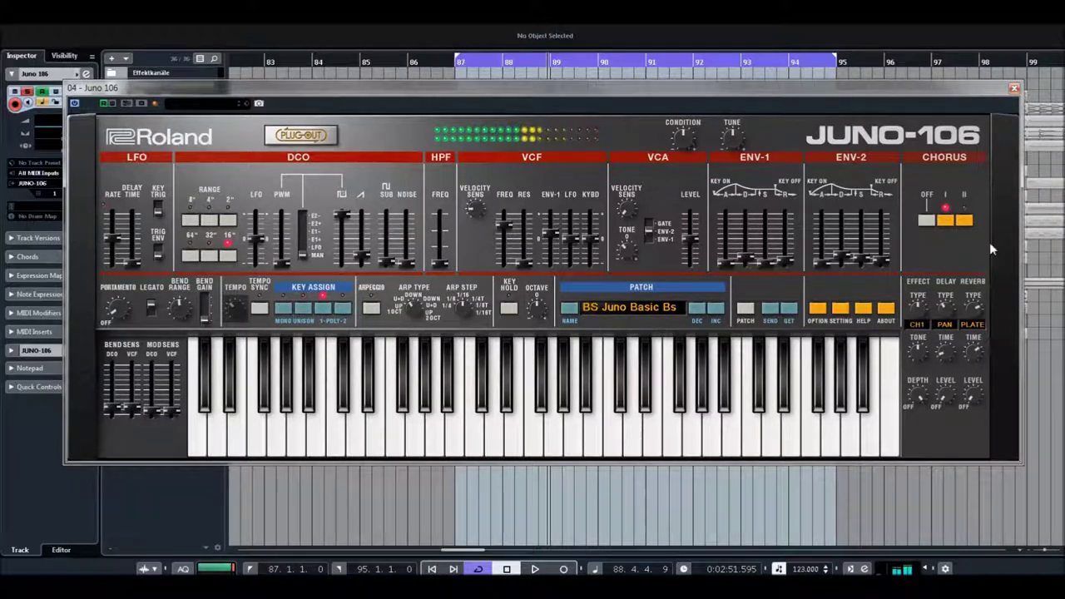
pyautogui.click(1014, 88)
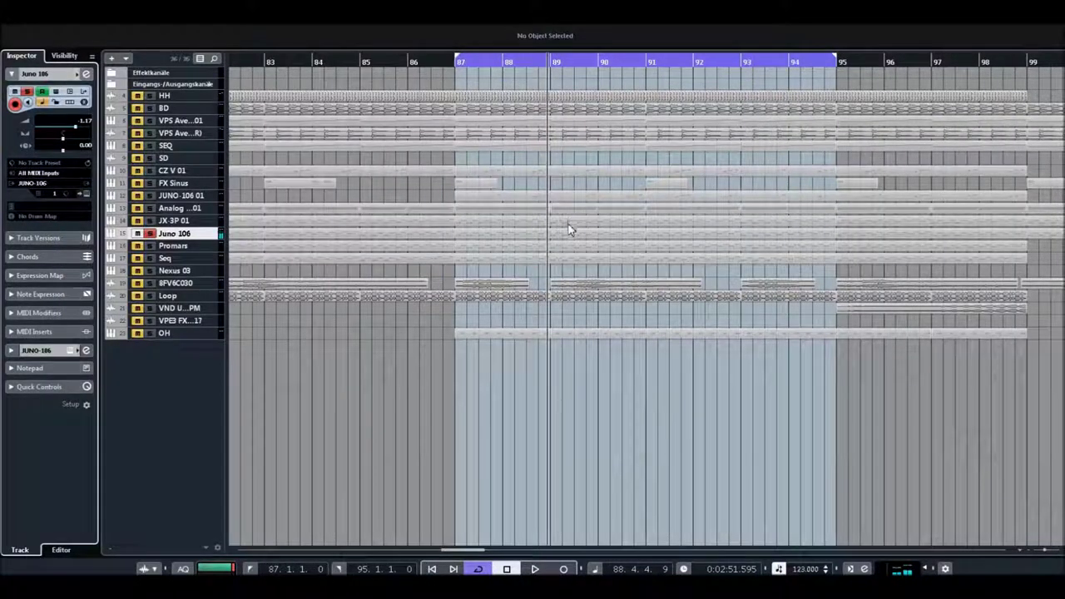
pyautogui.press('space')
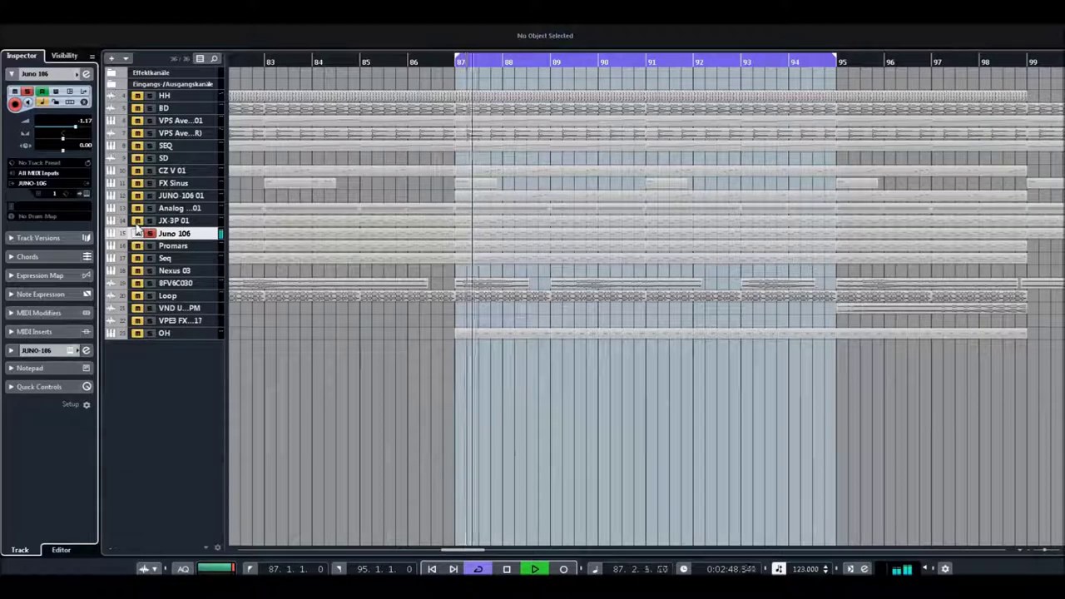
pyautogui.press('space')
# - Arm the Promars track and inspect its Promars synth's BS Reso Saw Bass patch, then close it
pyautogui.click(175, 248)
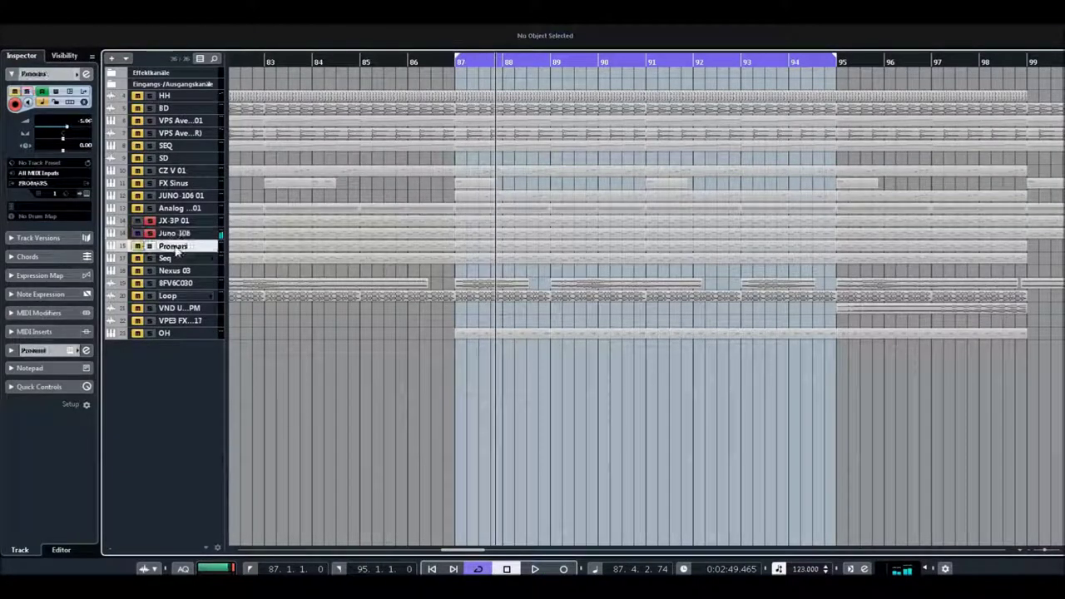
pyautogui.click(142, 248)
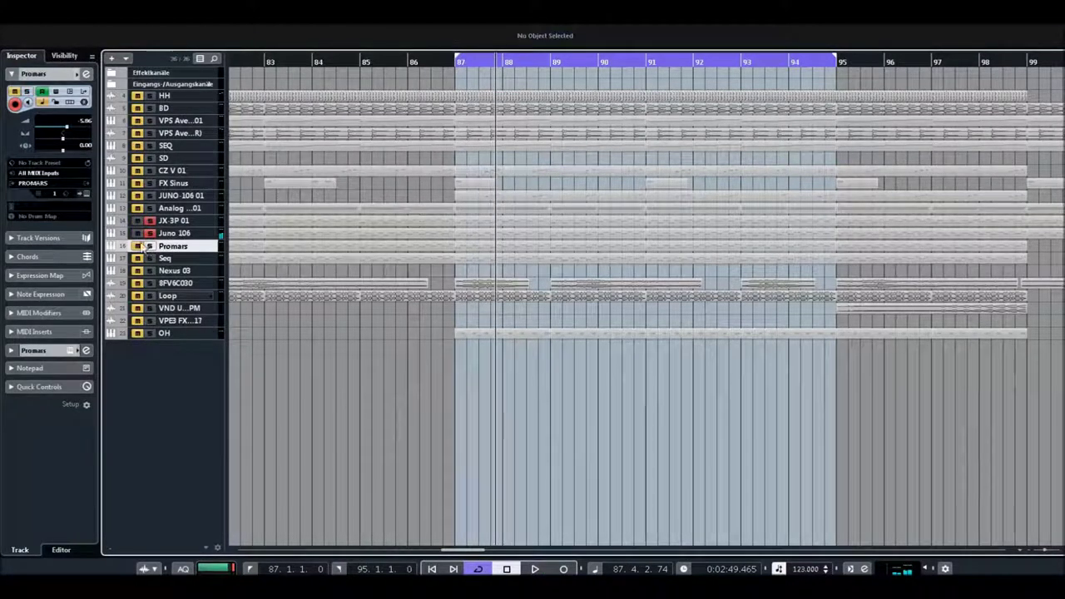
pyautogui.click(83, 195)
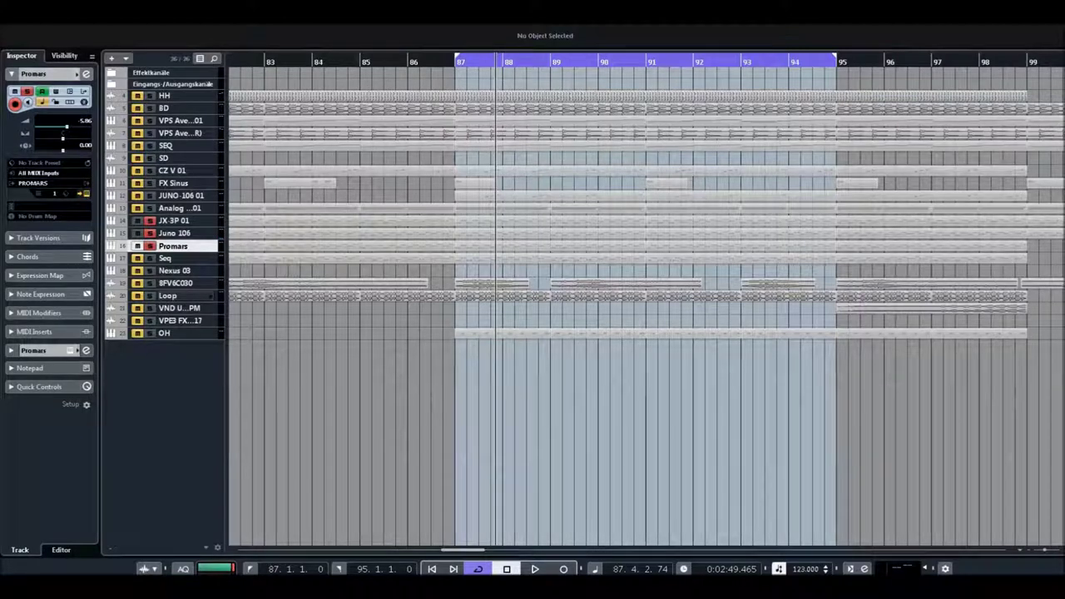
pyautogui.click(146, 243)
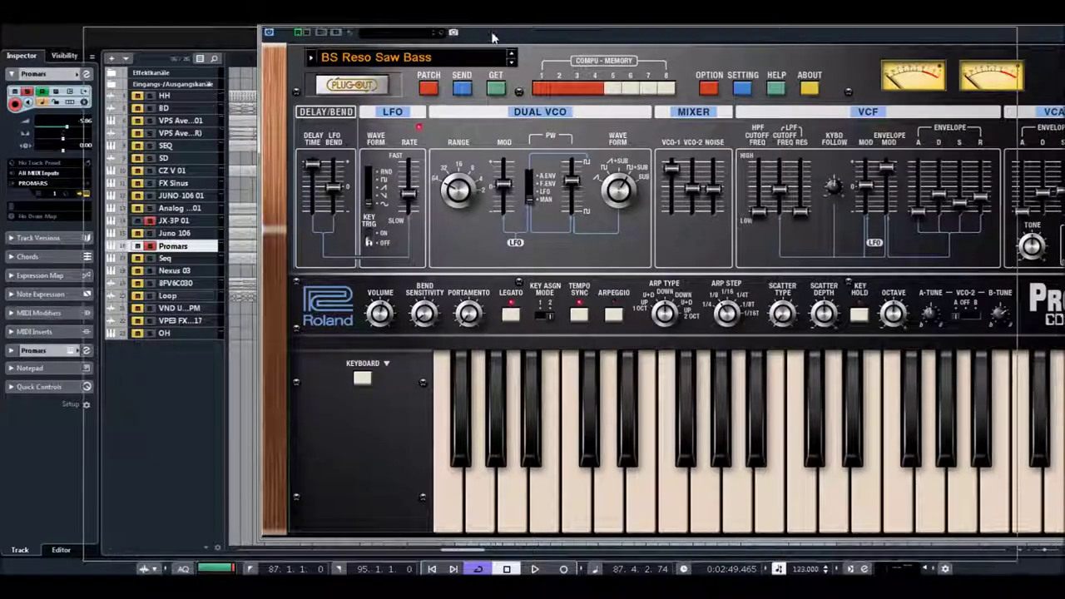
pyautogui.moveTo(657, 37); pyautogui.dragTo(482, 33)
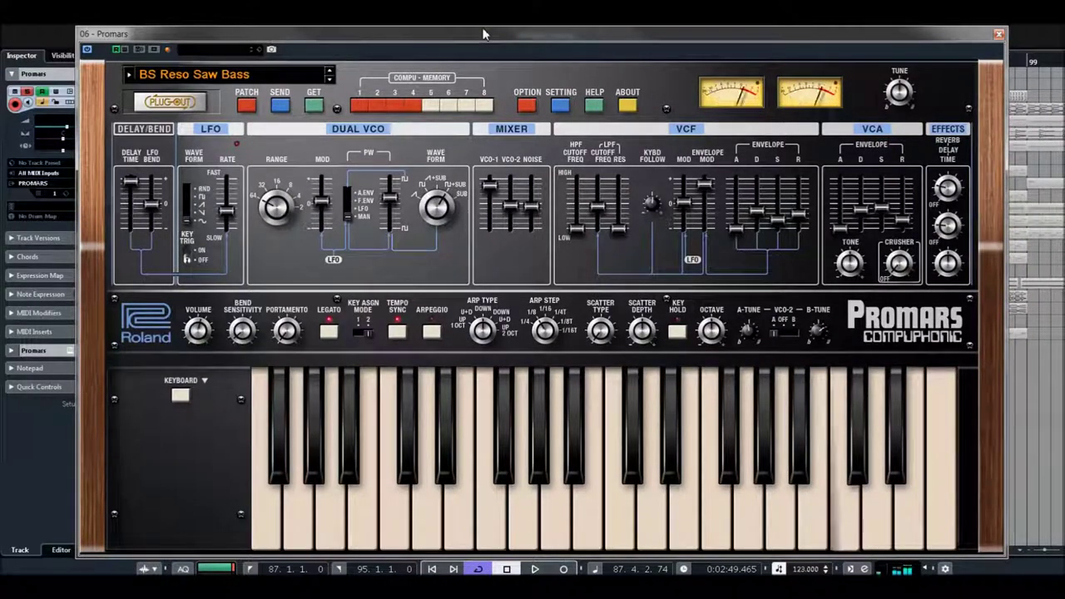
pyautogui.click(998, 37)
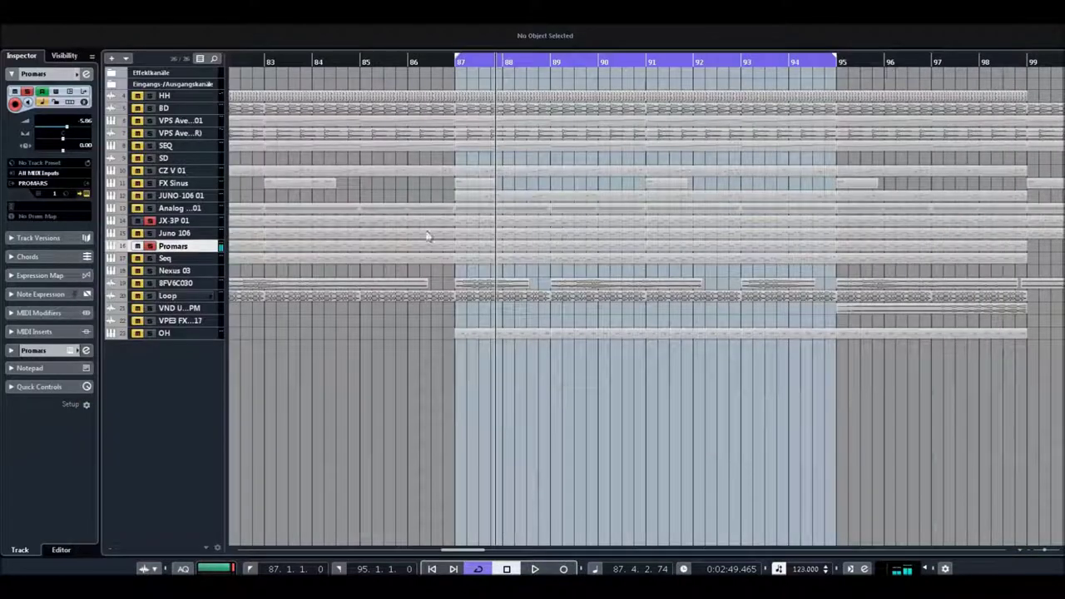
pyautogui.click(138, 259)
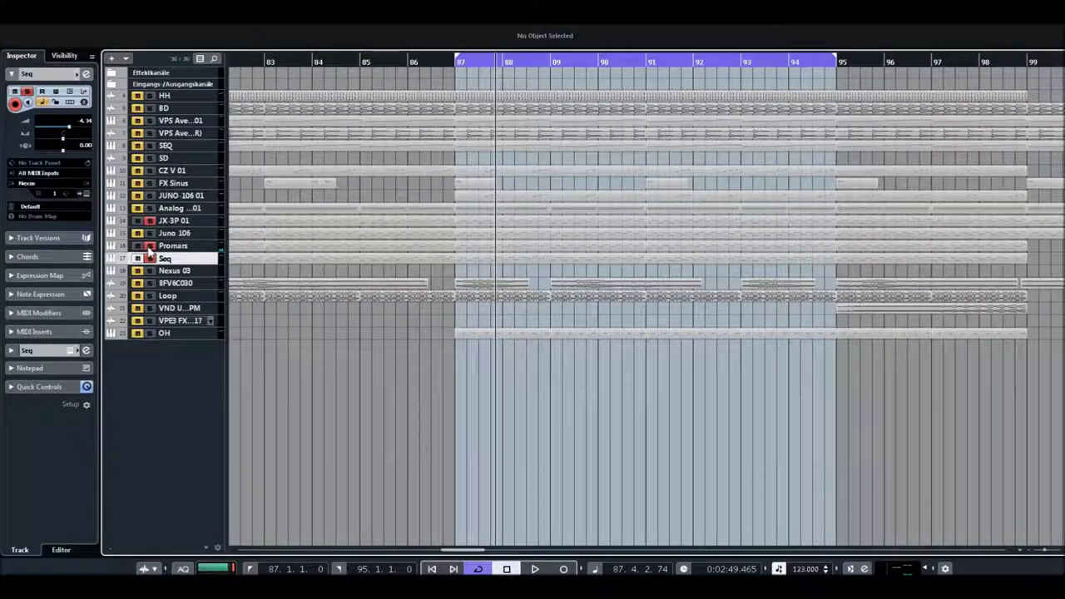
# - Play the loop with the Seq track's Nexus synth on BA Saturate, then close it and arm Promars
pyautogui.click(85, 194)
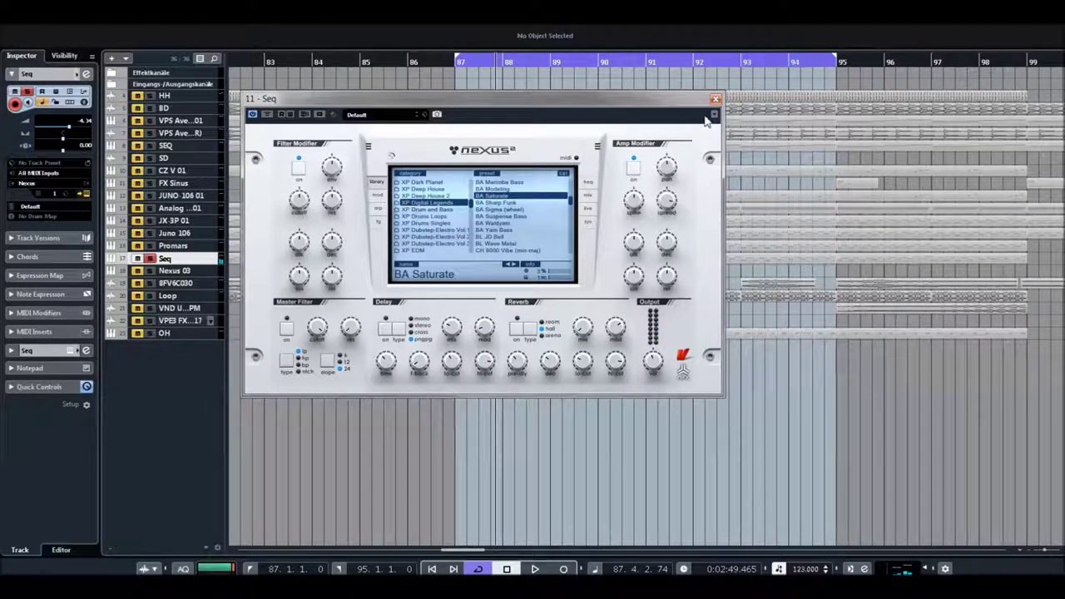
pyautogui.press('space')
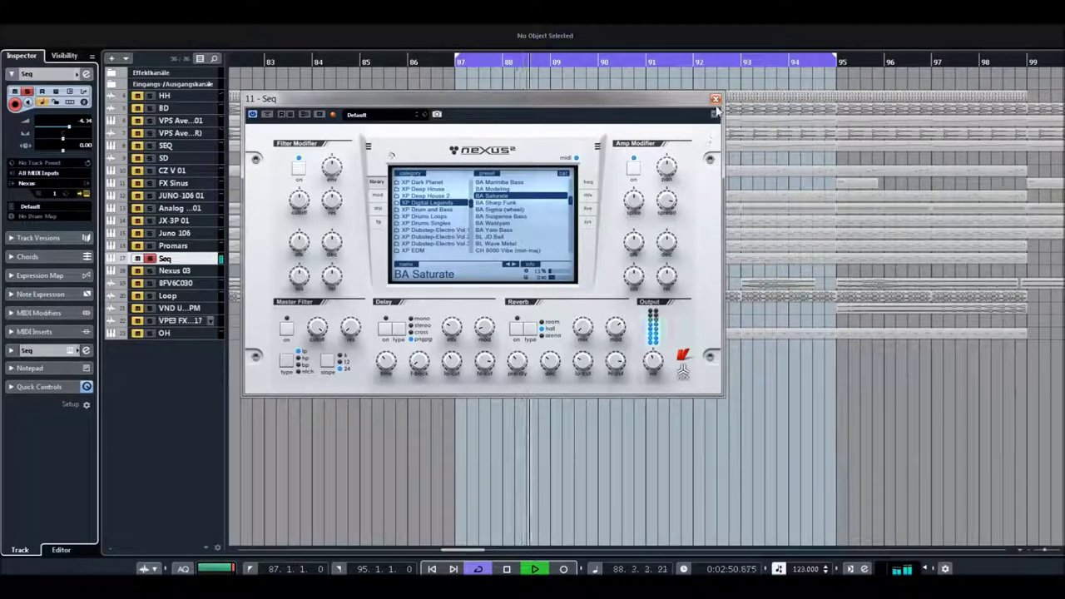
pyautogui.press('space')
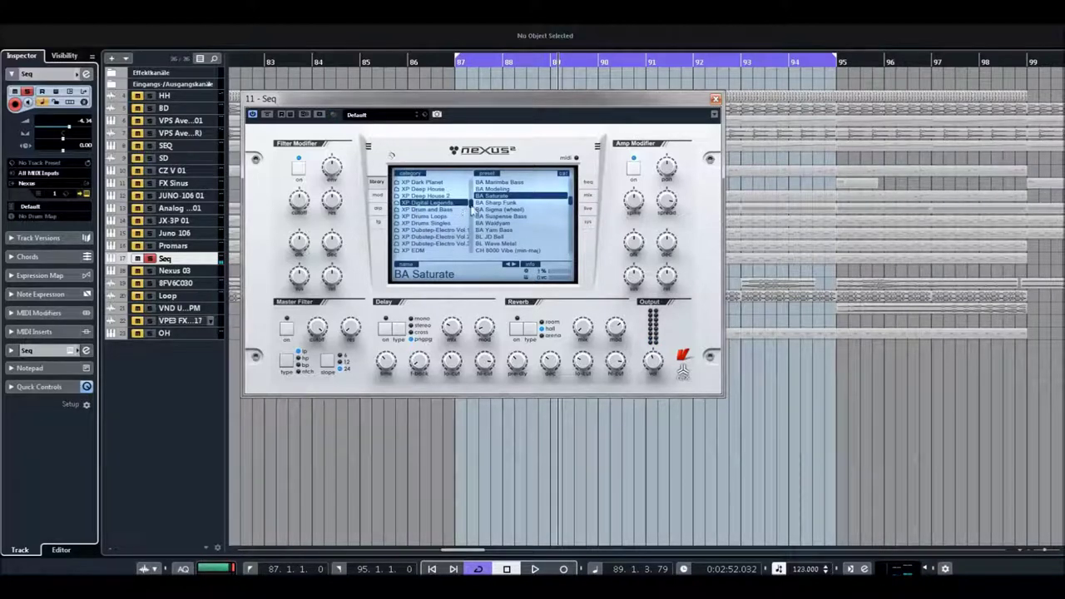
pyautogui.click(715, 98)
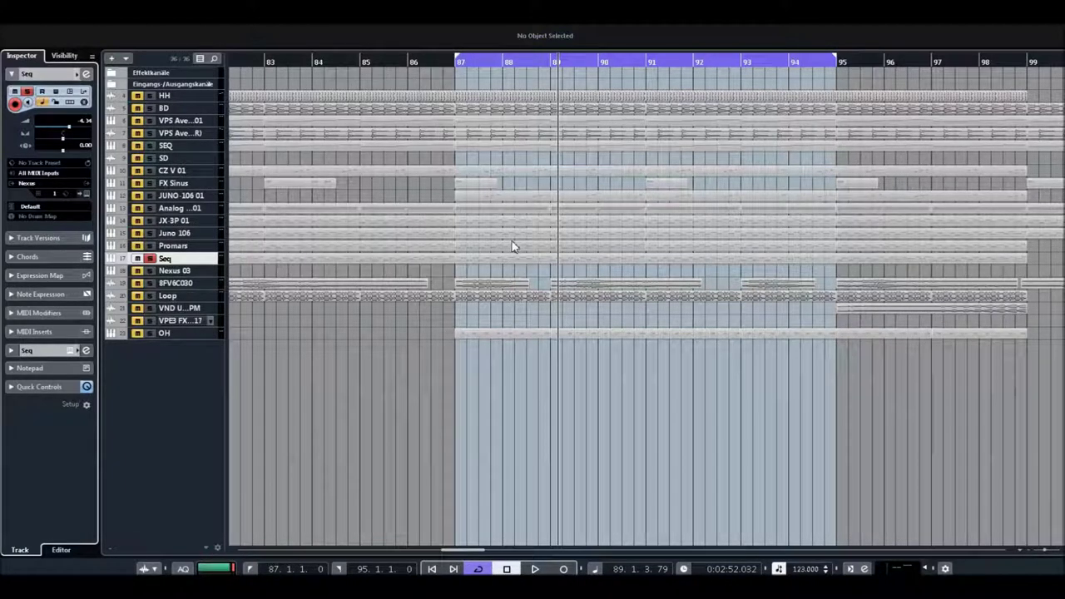
pyautogui.click(139, 245)
# - Play the loop from bar 87 twice, then open the OH track's Nexus² on DR Drummachine
pyautogui.press('space')
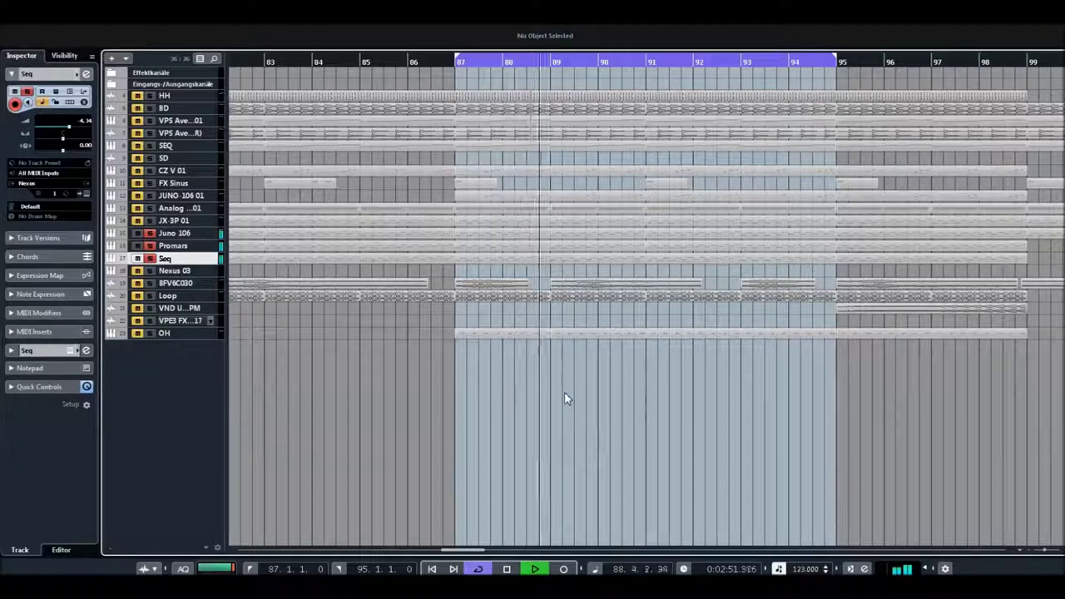
pyautogui.press('space')
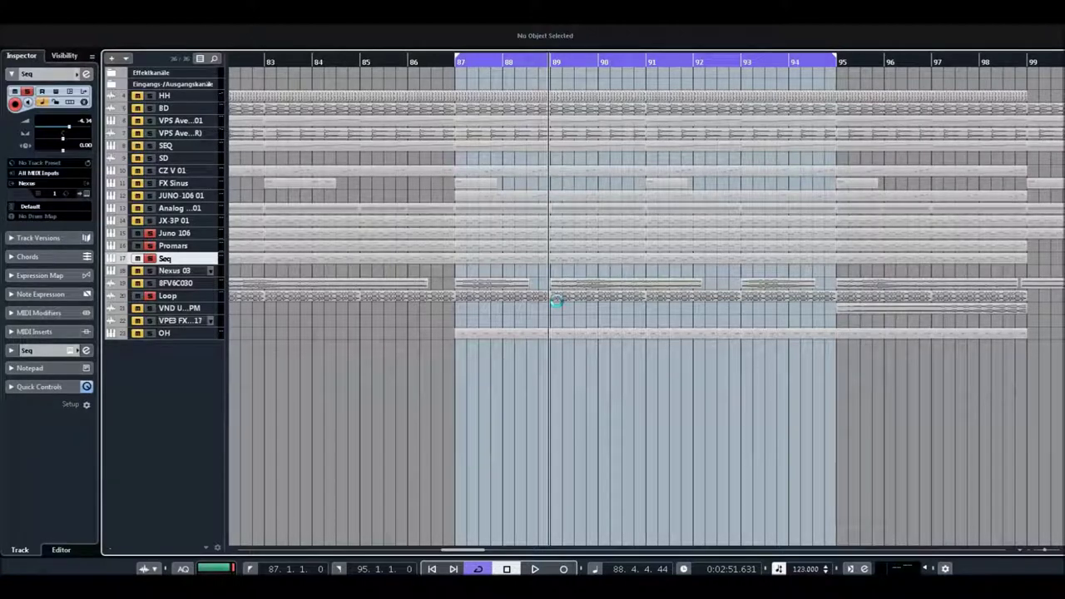
pyautogui.click(555, 301)
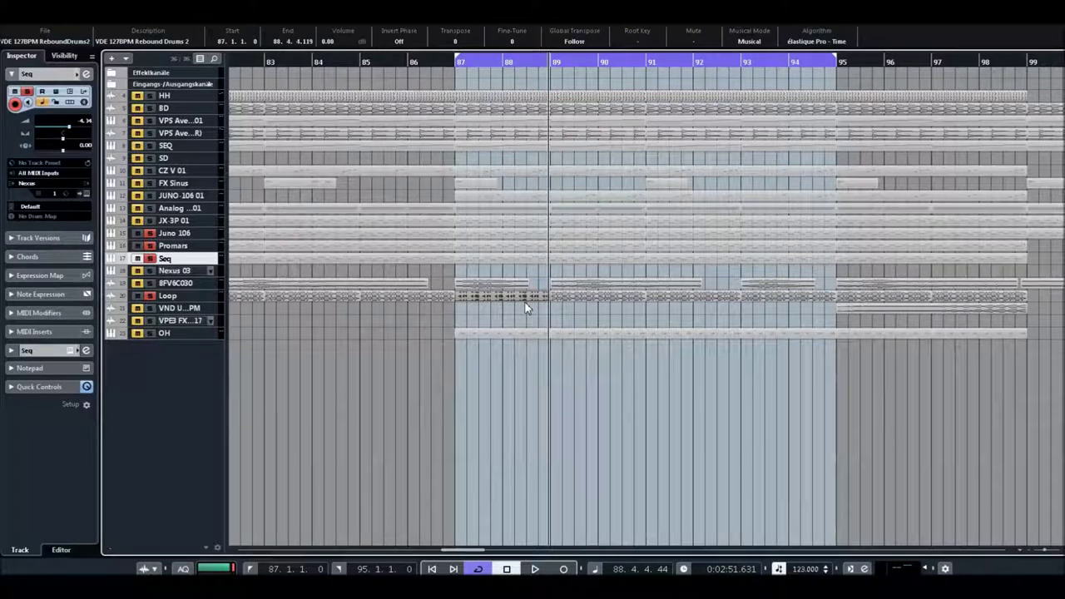
pyautogui.click(458, 65)
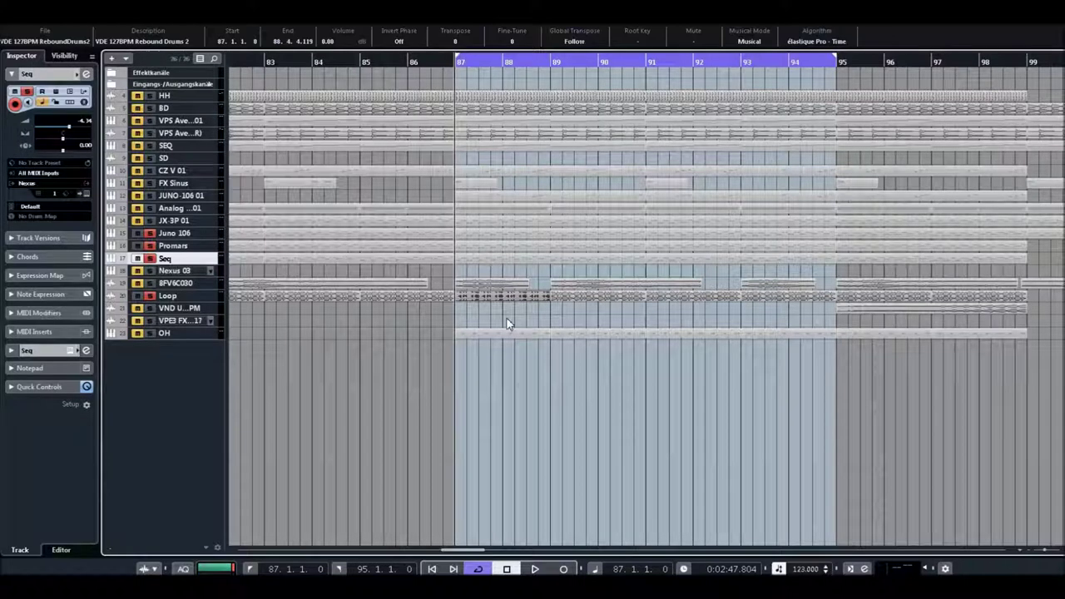
pyautogui.press('space')
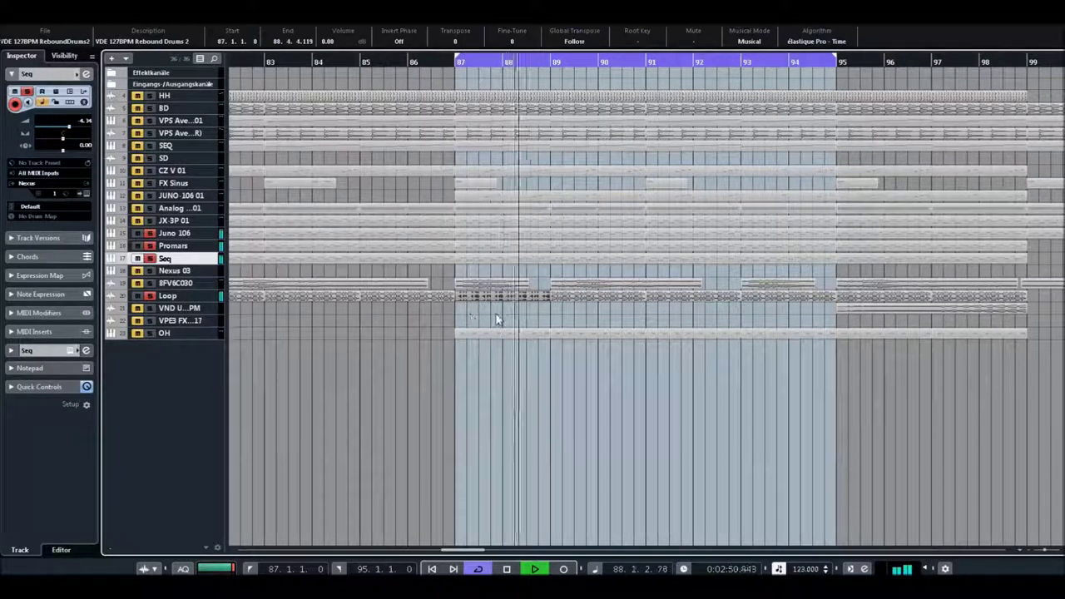
pyautogui.press('space')
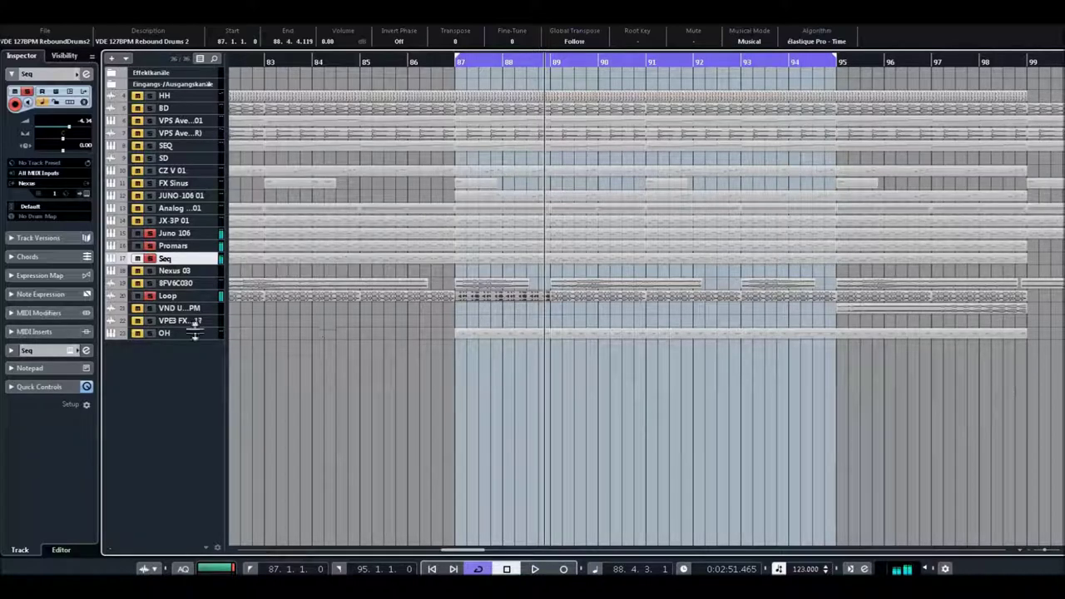
pyautogui.click(165, 335)
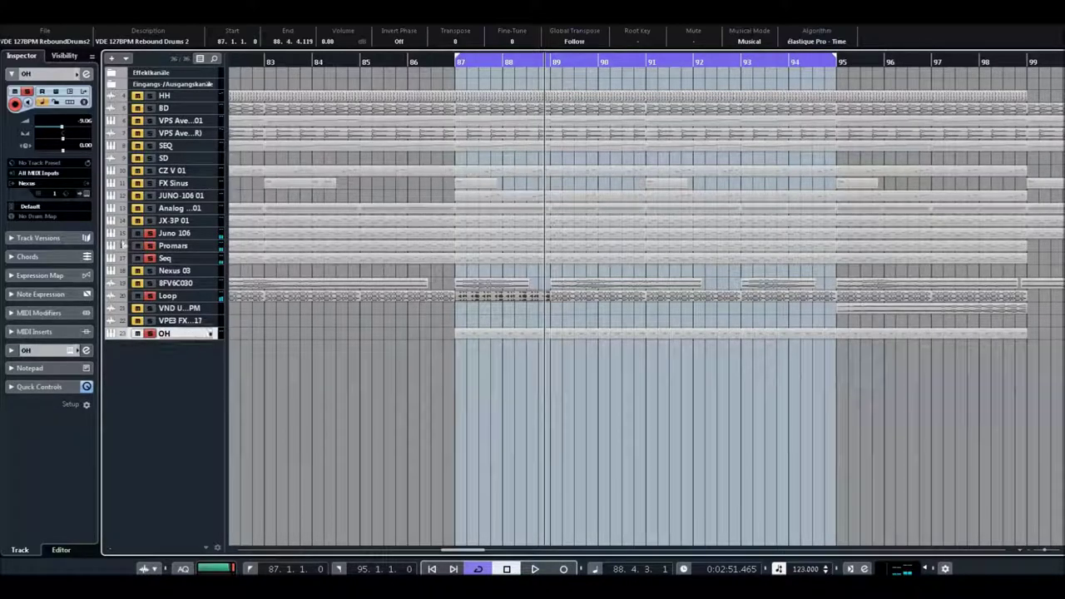
pyautogui.click(86, 193)
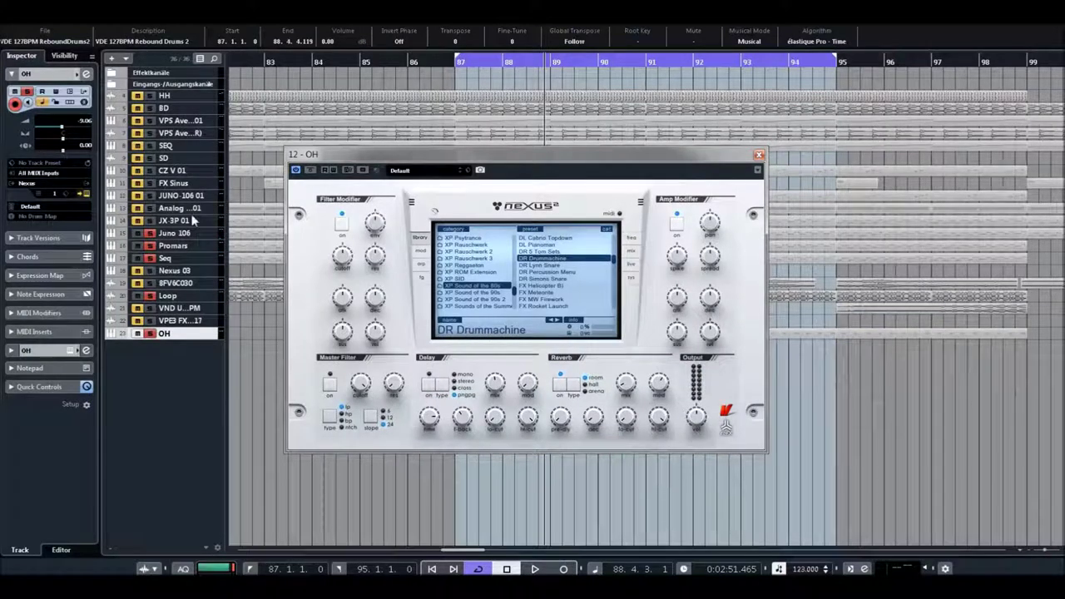
pyautogui.press('KP_1')
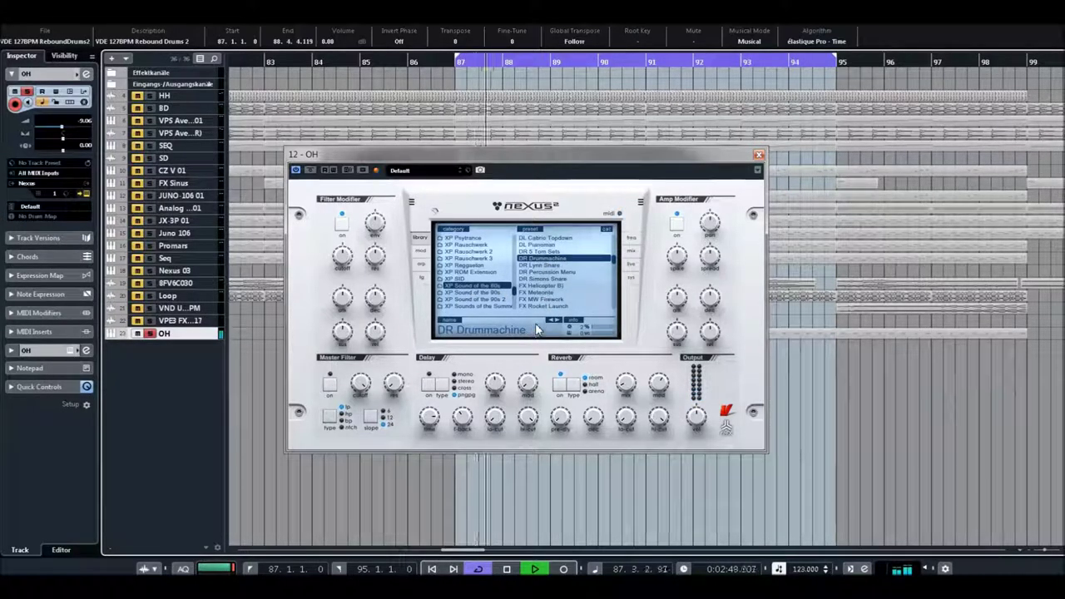
pyautogui.press('space')
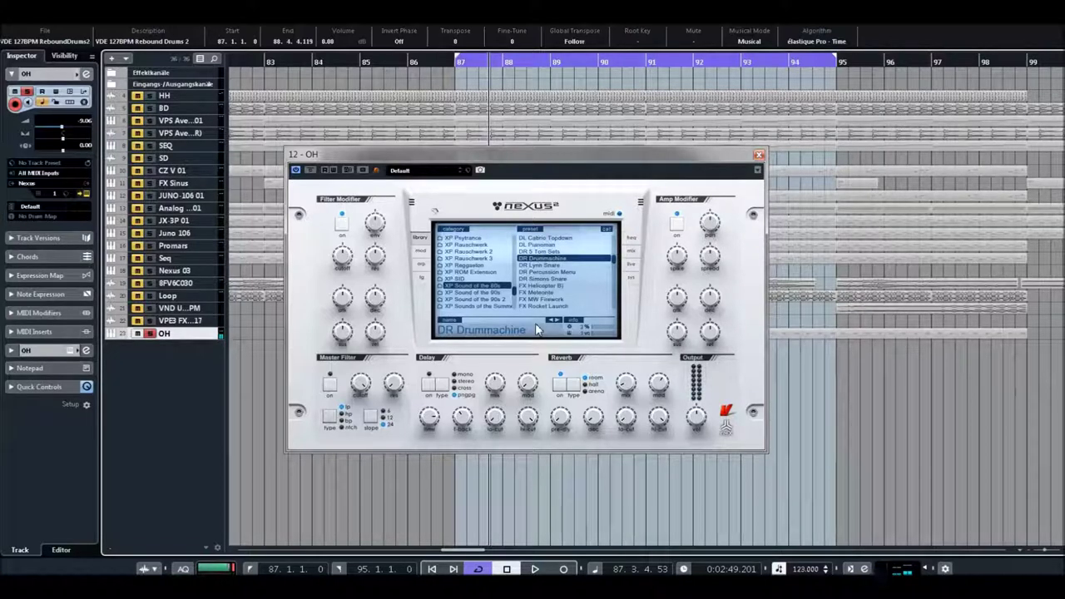
pyautogui.moveTo(697, 419)
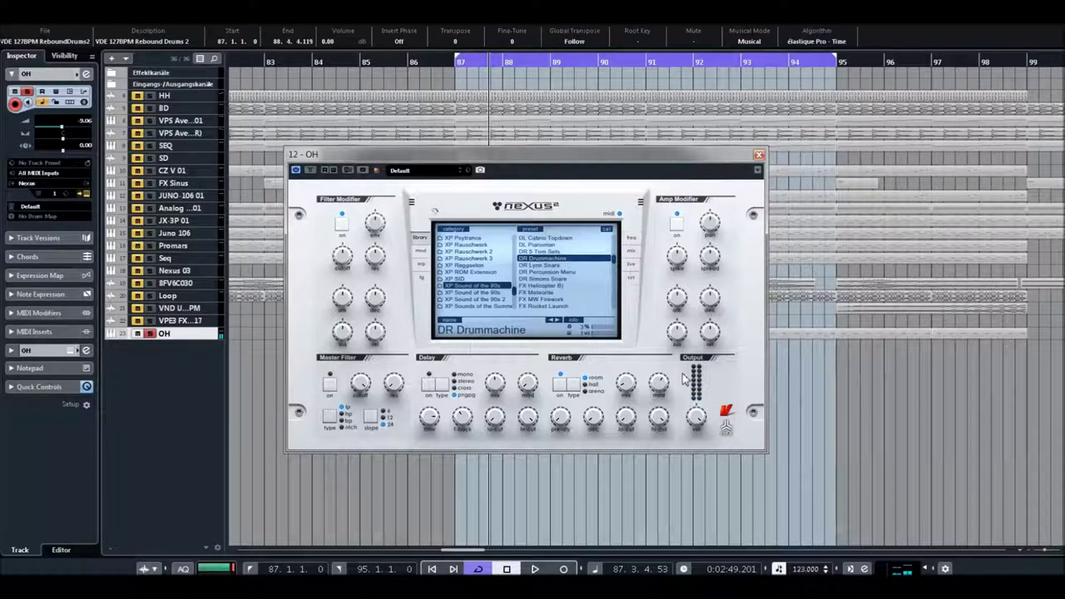
pyautogui.click(758, 156)
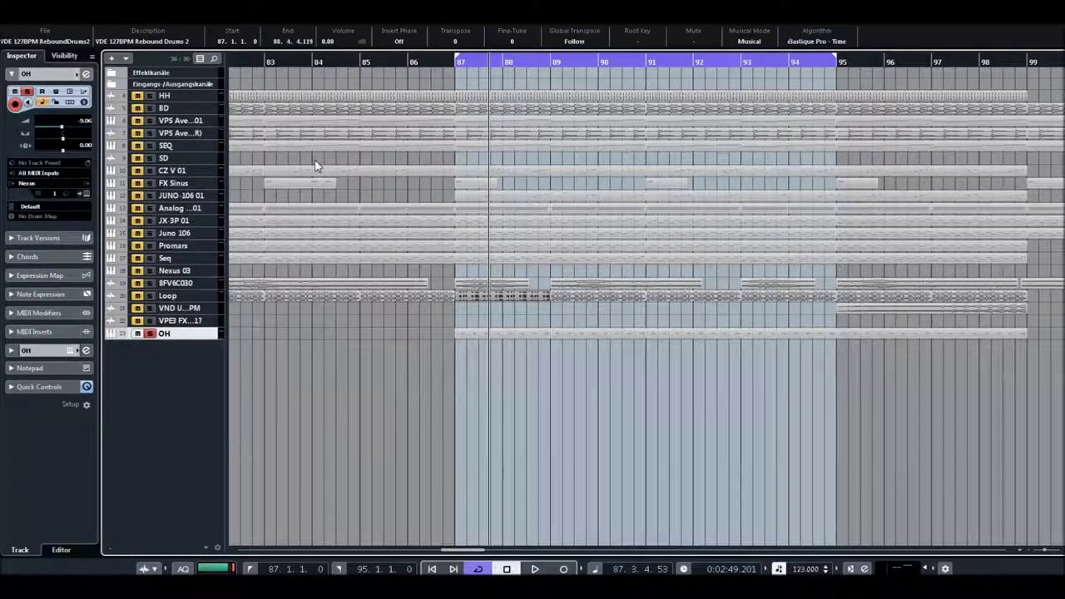
# - Solo BD and both VPS tracks and start the loop from bar 87
pyautogui.moveTo(144, 109); pyautogui.dragTo(142, 140)
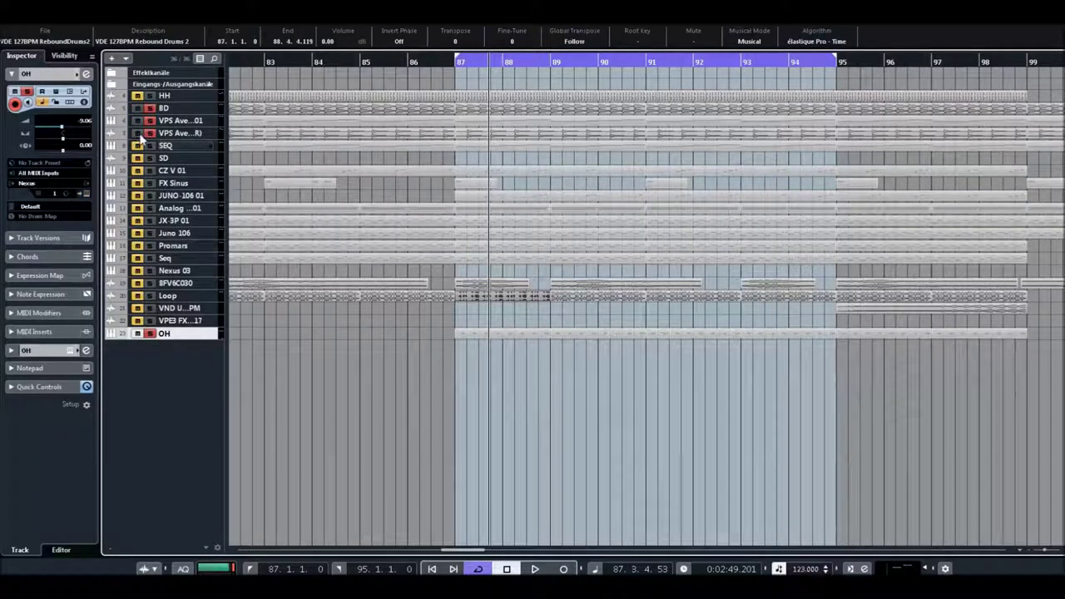
pyautogui.press('KP_0')
pyautogui.press('space')
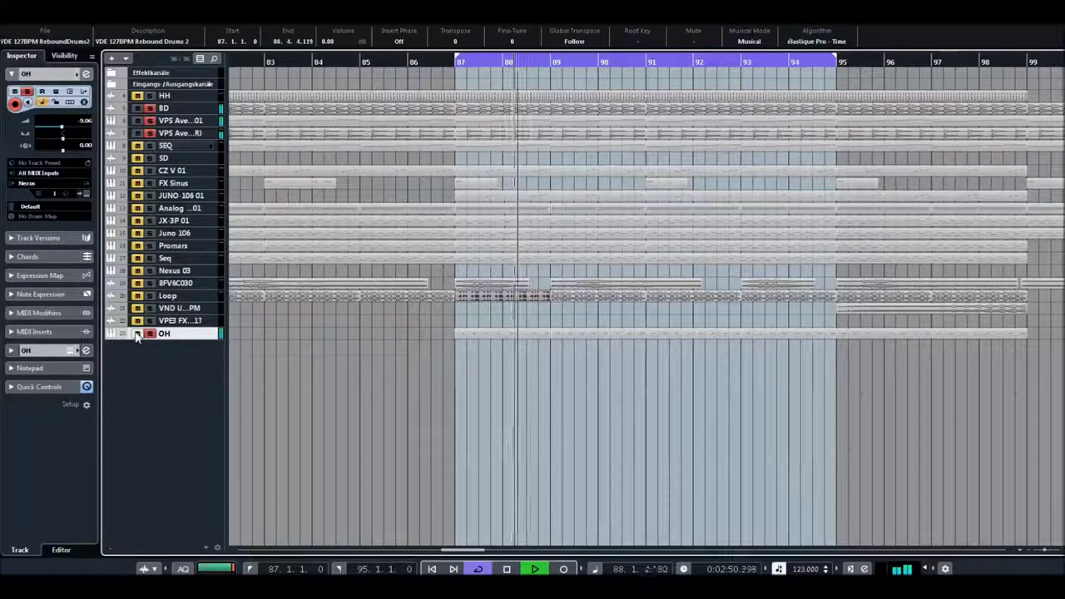
# - Add SEQ, CZ V 01, Juno 106 and OH to the solo, then reopen OH's Nexus instrument
pyautogui.click(137, 148)
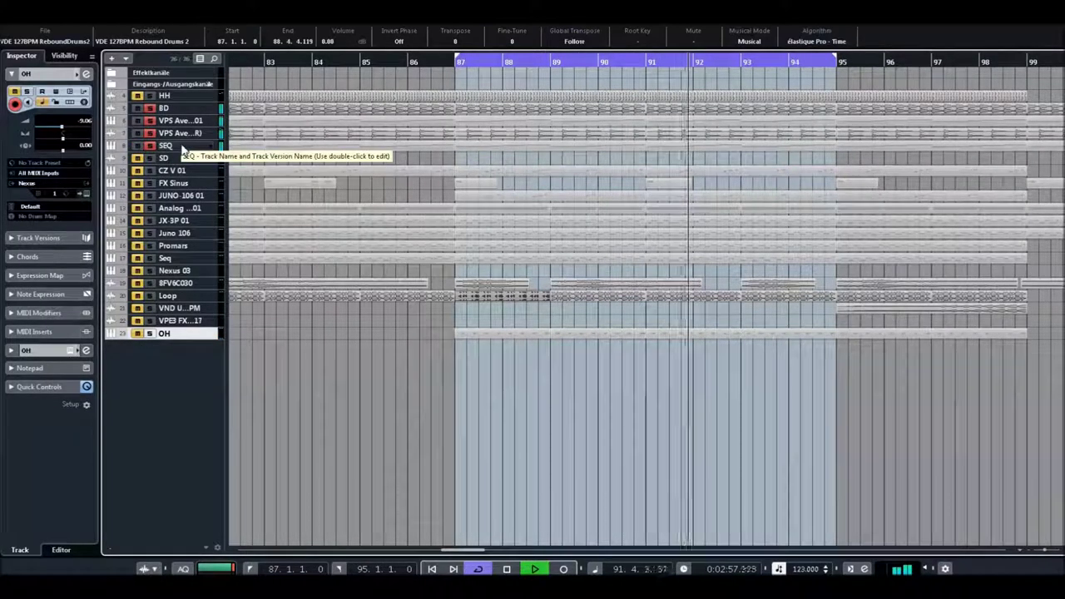
pyautogui.click(137, 171)
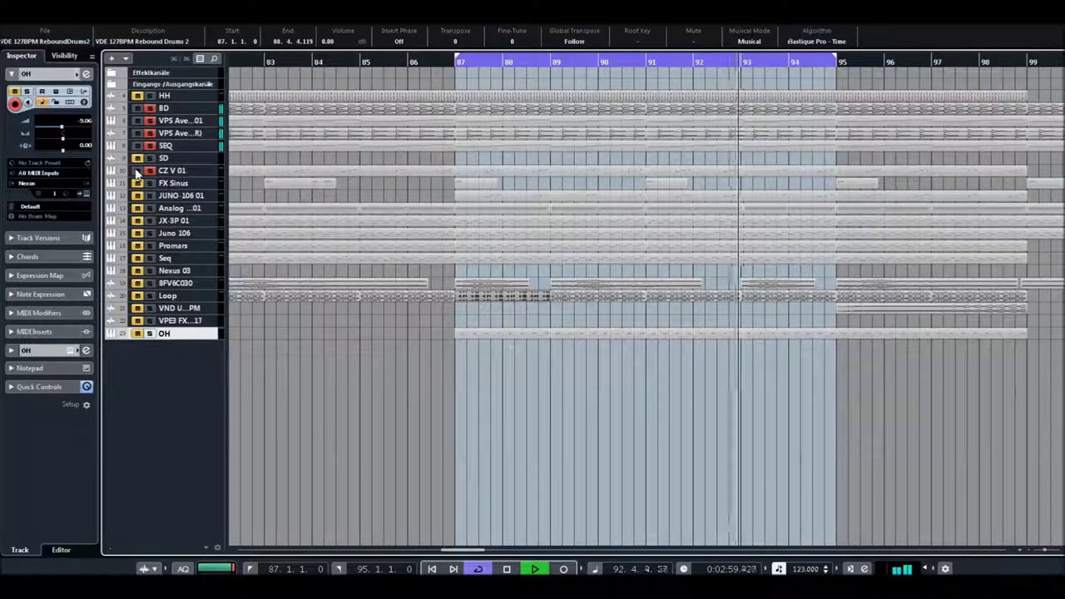
pyautogui.click(143, 233)
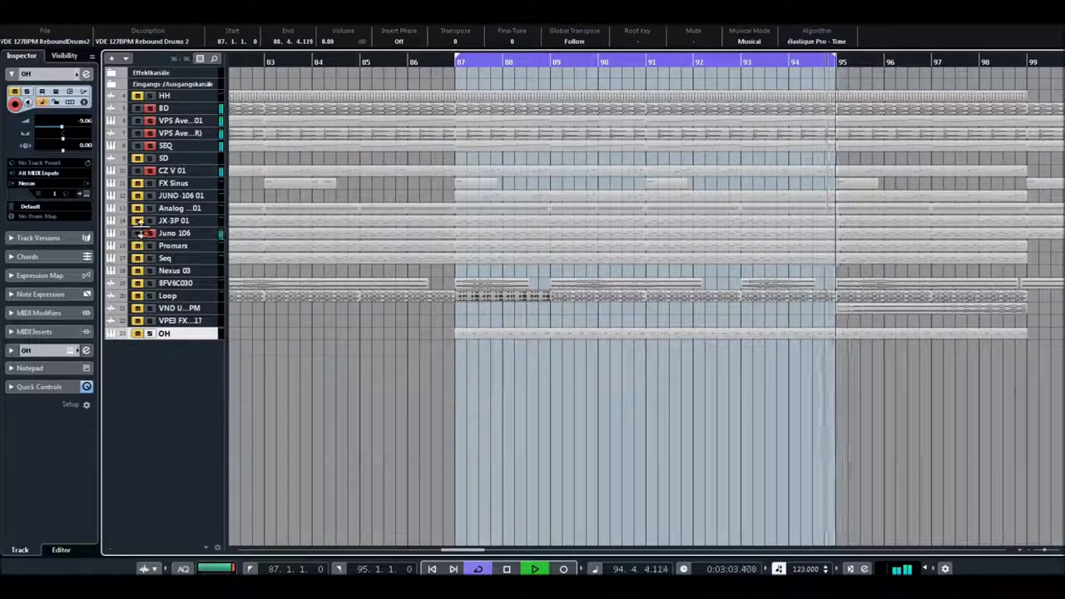
pyautogui.click(139, 333)
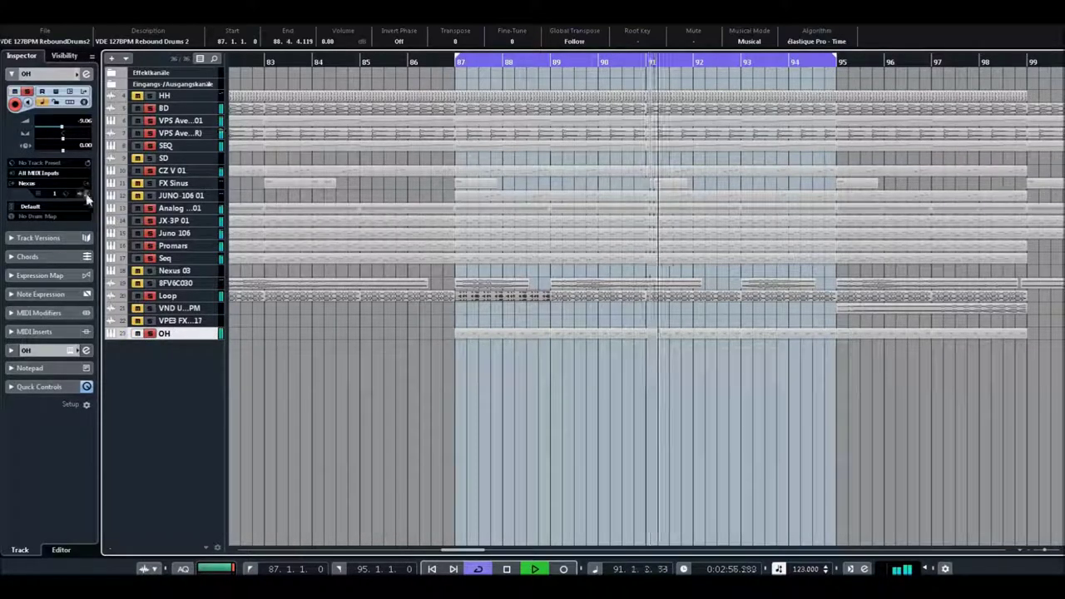
pyautogui.hotkey('ctrl', 'e')
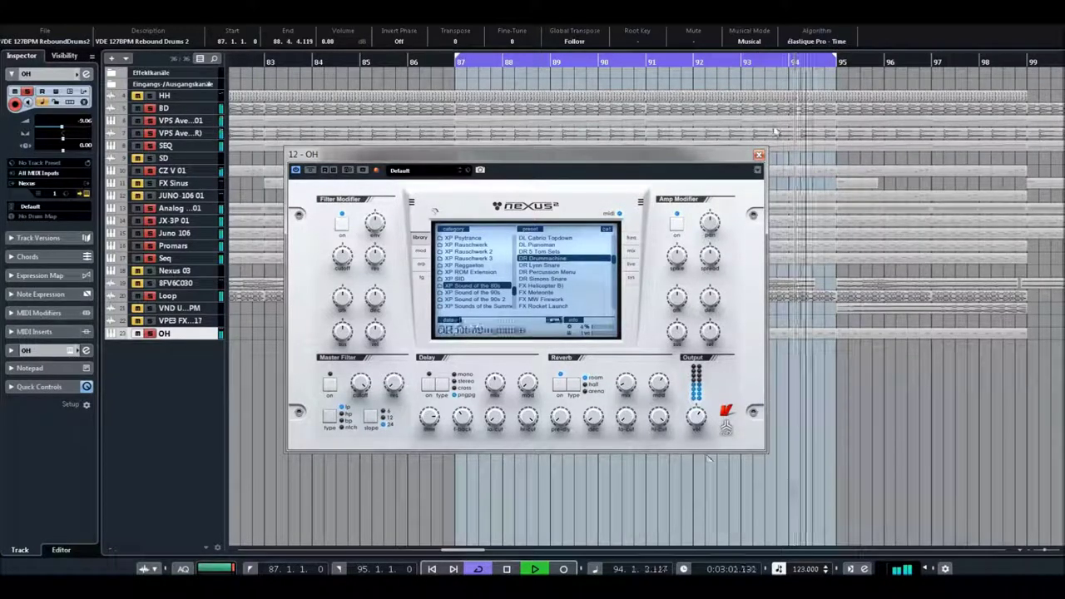
# - Close the OH track's Nexus² window with Ctrl+E while the loop keeps playing
pyautogui.hotkey('ctrl', 'e')
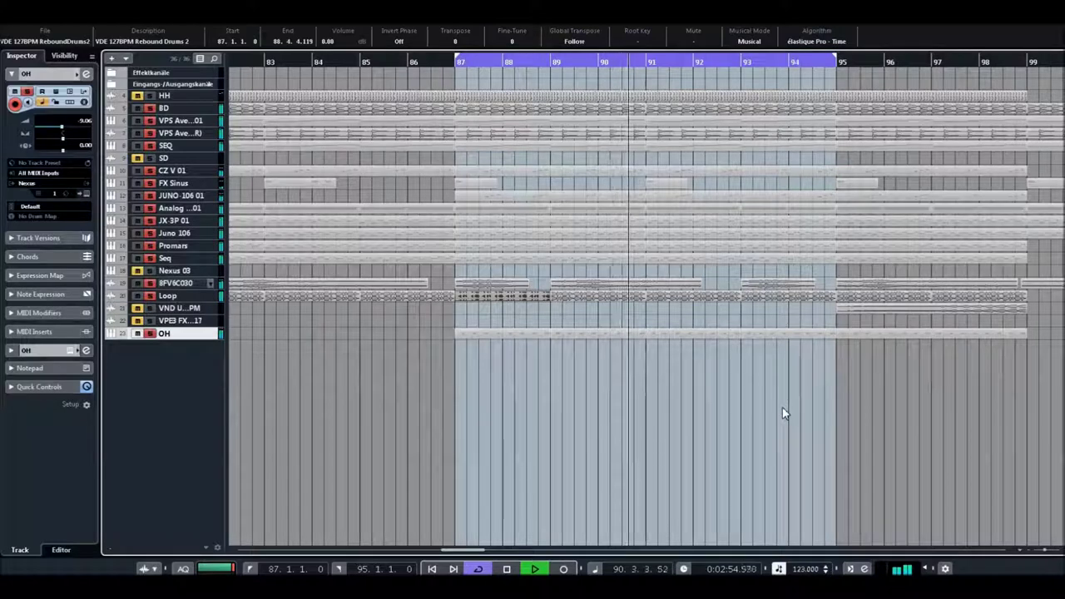
# - Stop playback, solo JX-3P 01, Juno 106 and Promars, and restart the loop from bar 87
pyautogui.press('space')
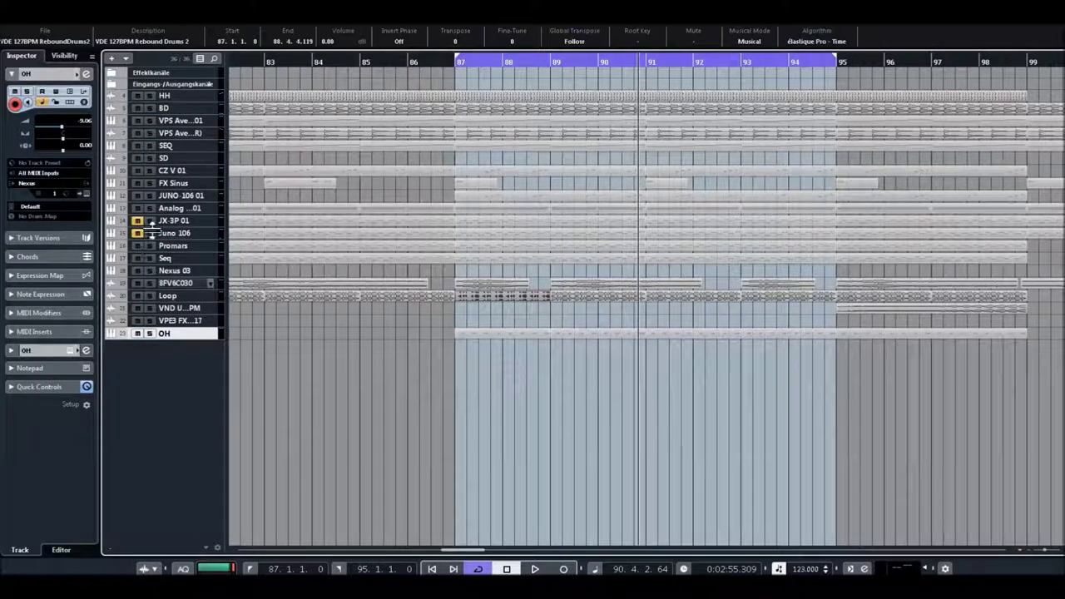
pyautogui.moveTo(150, 246); pyautogui.dragTo(149, 220)
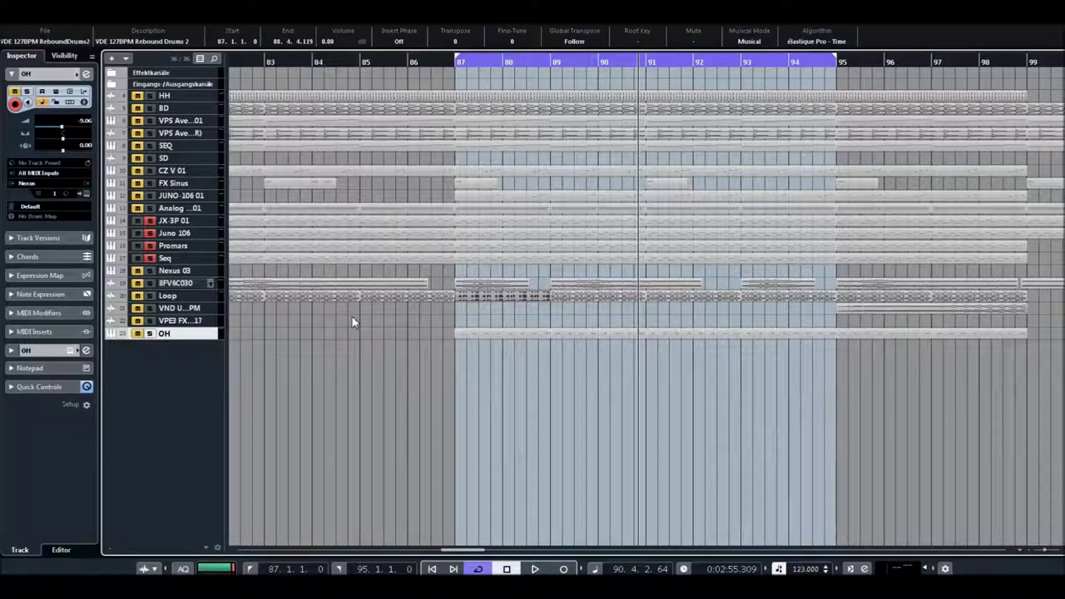
pyautogui.press('KP_1')
pyautogui.press('space')
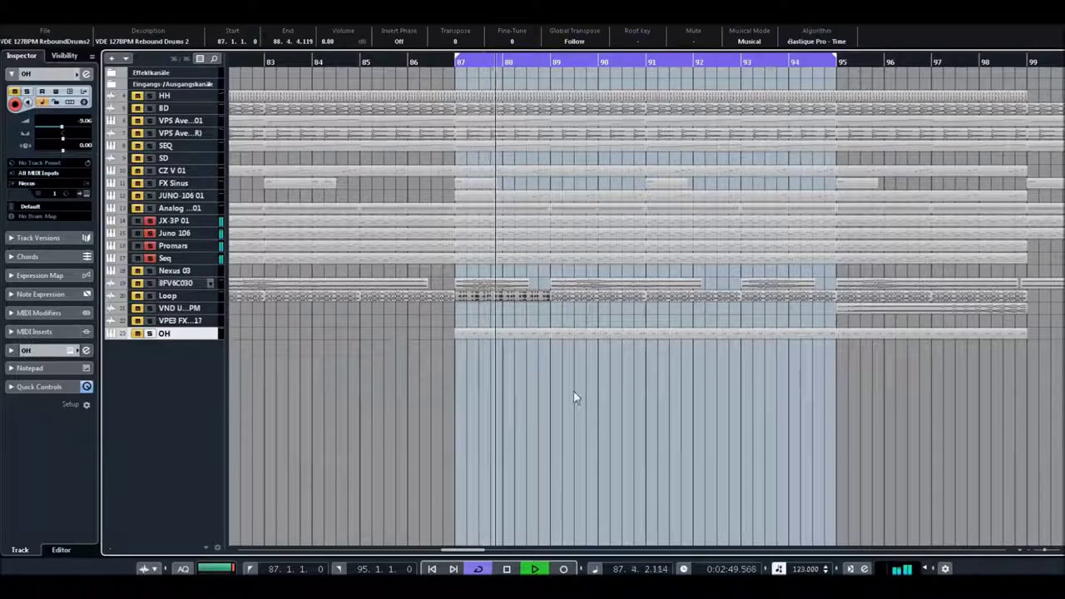
# - Add SEQ and VPS Avenger 01 to the solo, then stop playback near bar 94
pyautogui.click(146, 147)
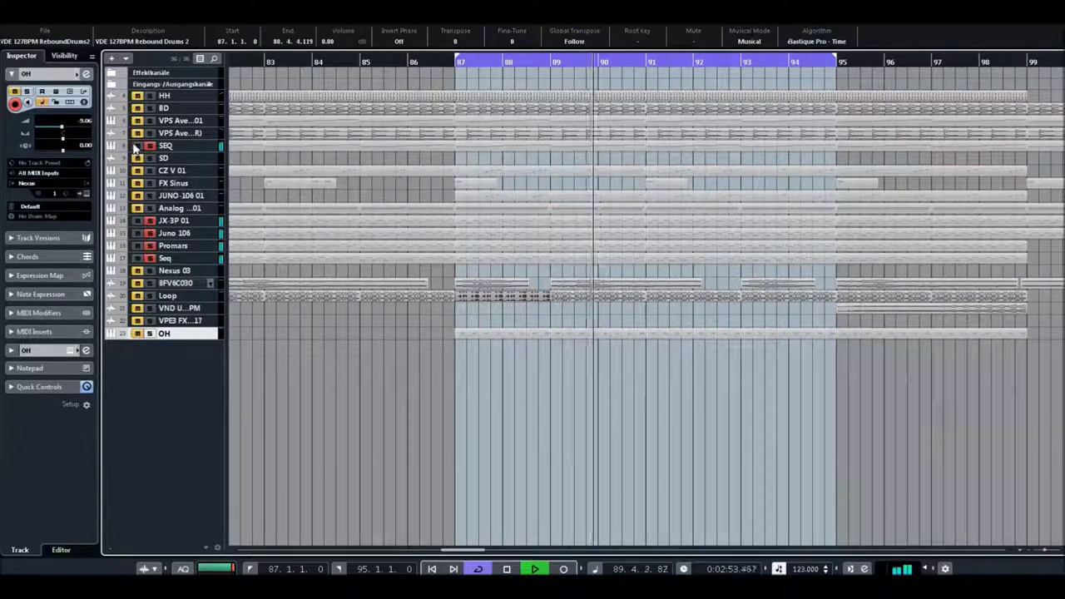
pyautogui.click(149, 122)
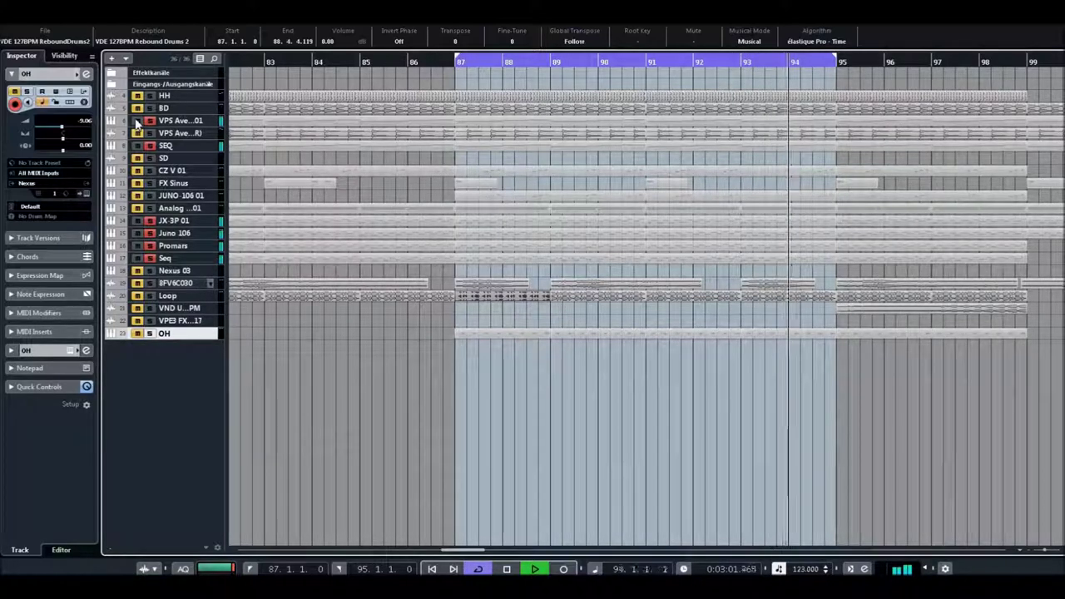
pyautogui.press('space')
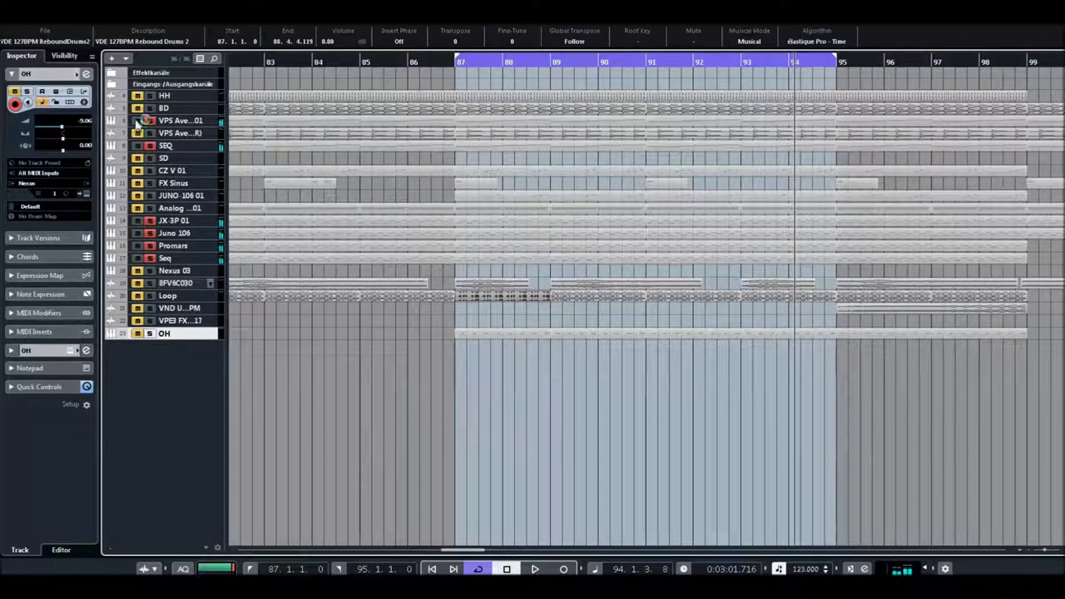